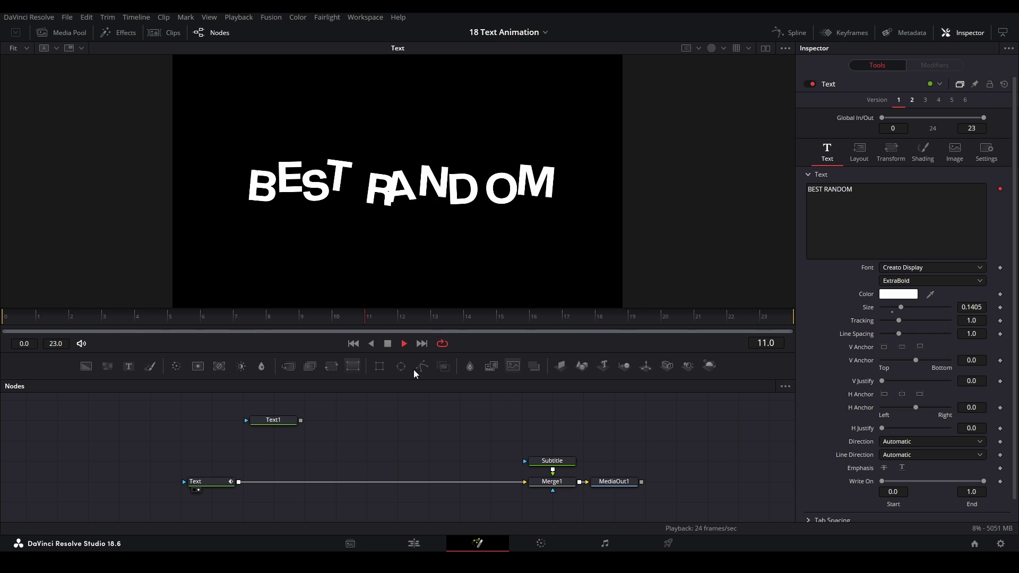
Step: Stop playback at frame 0, display the Text1 node in the viewer, and add a Follower modifier to its text
{"action": "key", "text": "space"}
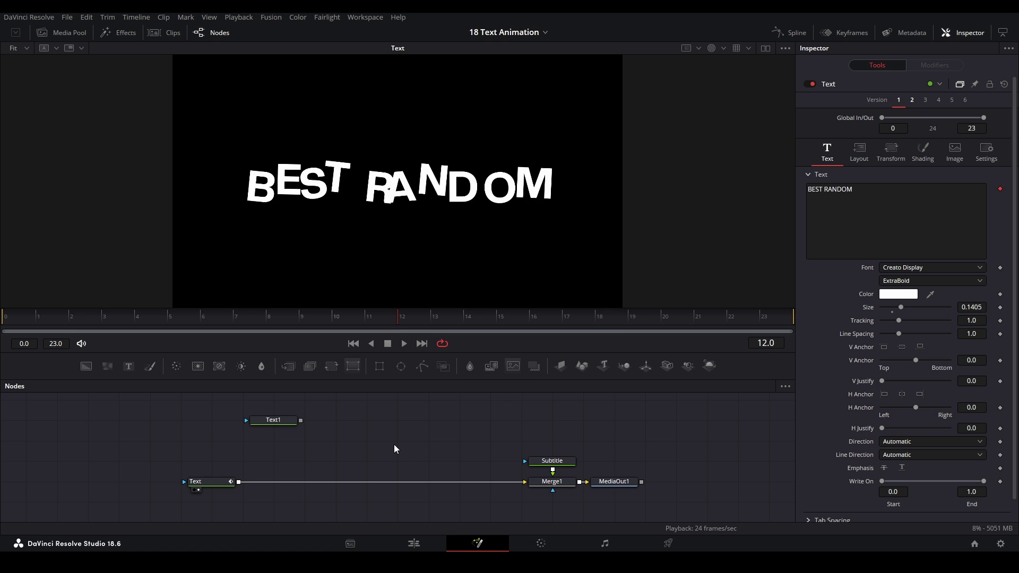
{"action": "left_click", "coordinate": [5, 316]}
{"action": "left_click", "coordinate": [269, 422]}
{"action": "key", "text": "1"}
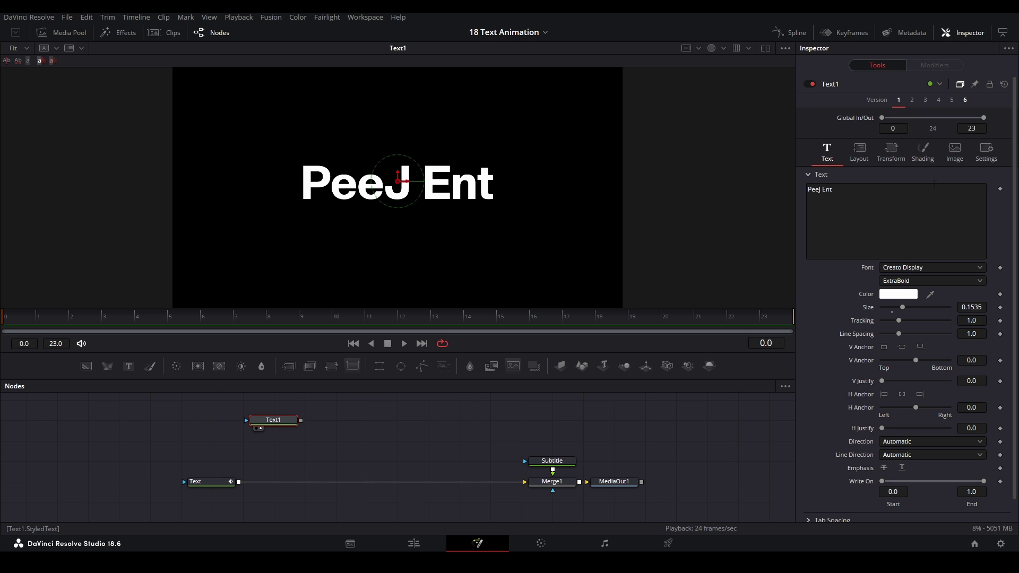
{"action": "right_click", "coordinate": [1001, 218]}
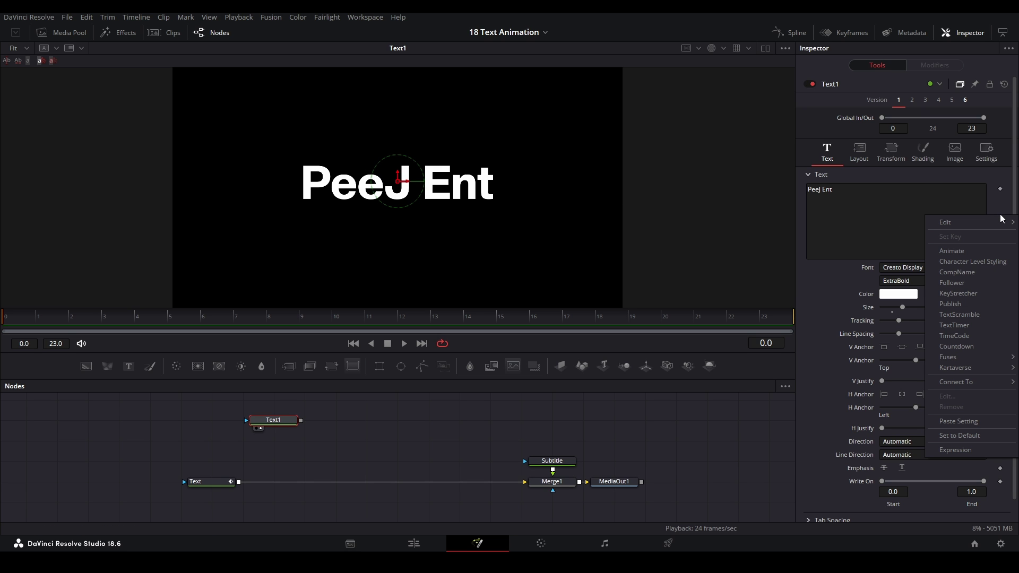
{"action": "left_click", "coordinate": [953, 285]}
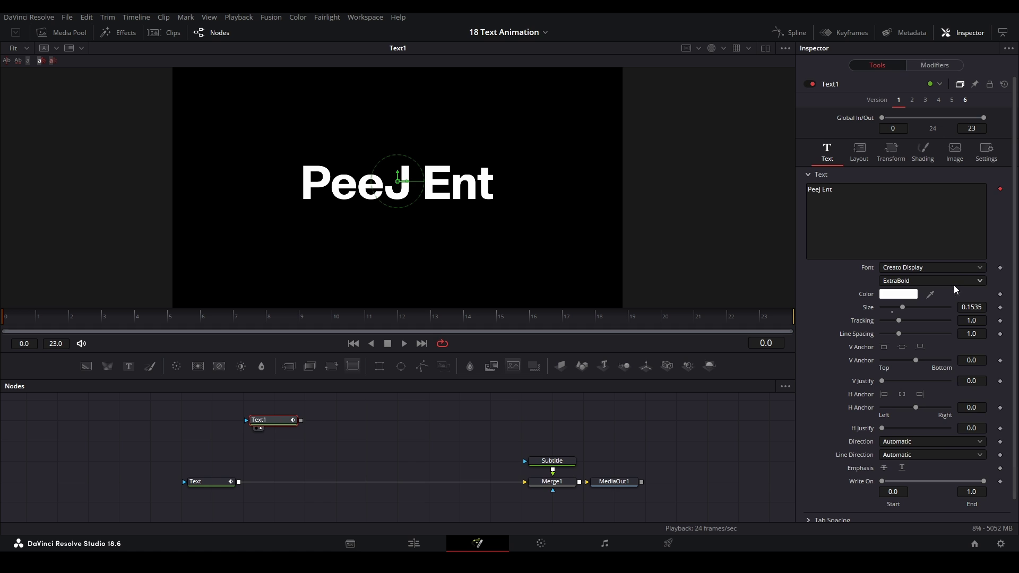
Step: Set the Follower modifier's delay between each character to 1
{"action": "left_click", "coordinate": [929, 64]}
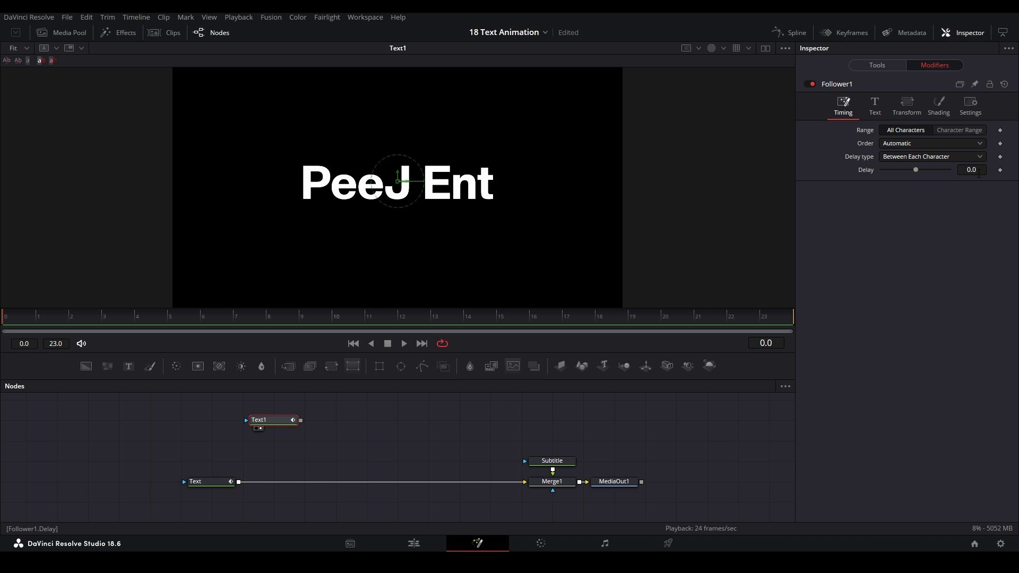
{"action": "left_click", "coordinate": [979, 173]}
{"action": "type", "text": "1"}
{"action": "key", "text": "Return"}
Step: Modify the Follower's shading position offset with an XY Path
{"action": "left_click", "coordinate": [937, 105]}
{"action": "scroll", "coordinate": [832, 259], "scroll_direction": "down", "scroll_amount": 3}
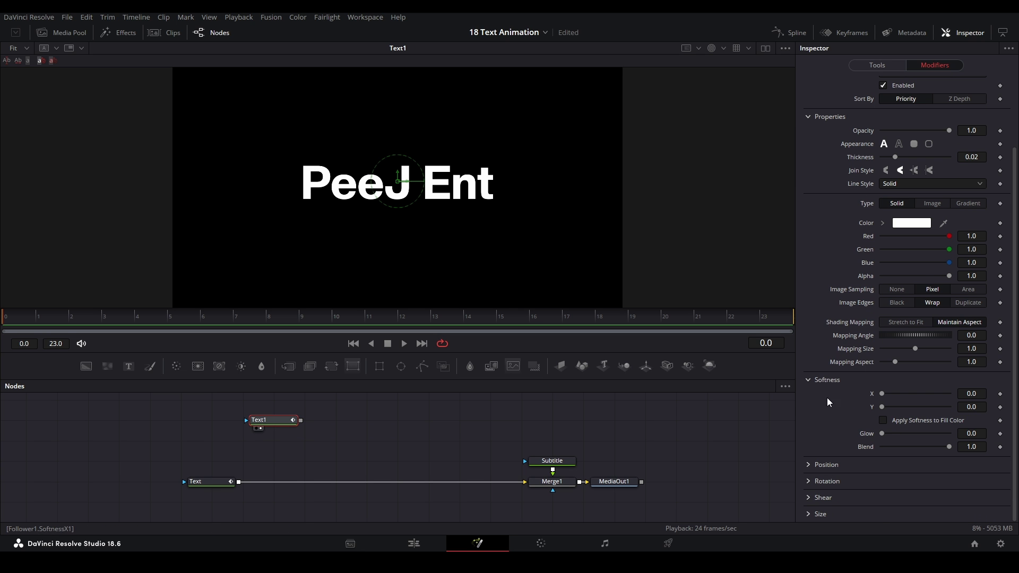
{"action": "left_click", "coordinate": [809, 465]}
{"action": "scroll", "coordinate": [839, 421], "scroll_direction": "down", "scroll_amount": 2}
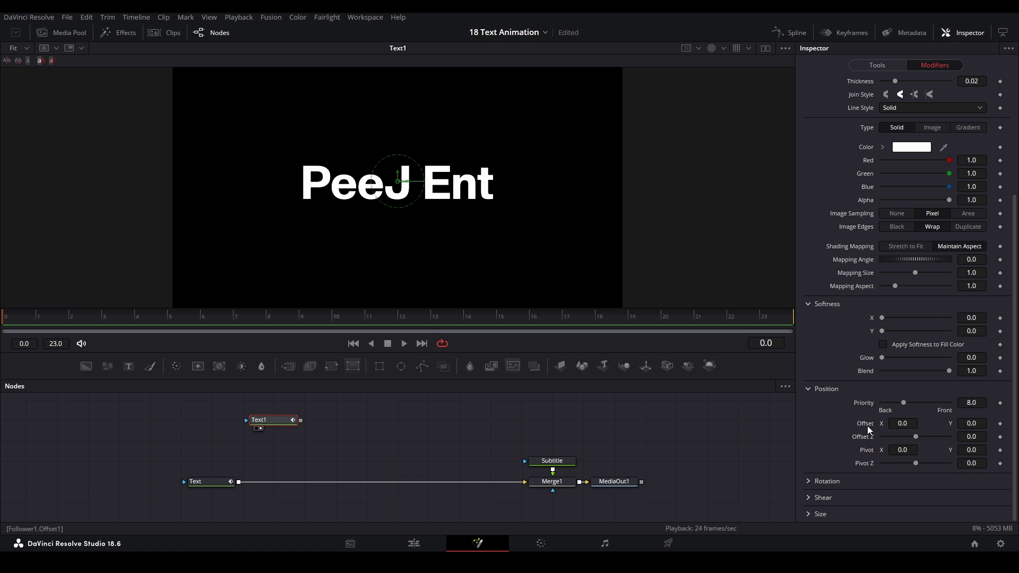
{"action": "right_click", "coordinate": [867, 426]}
{"action": "mouse_move", "coordinate": [887, 469]}
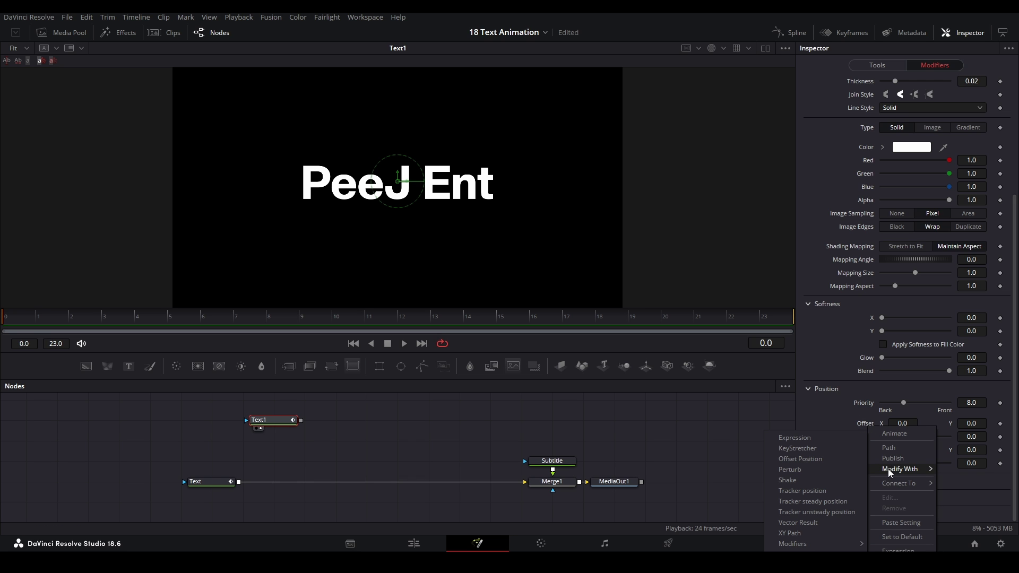
{"action": "left_click", "coordinate": [805, 534]}
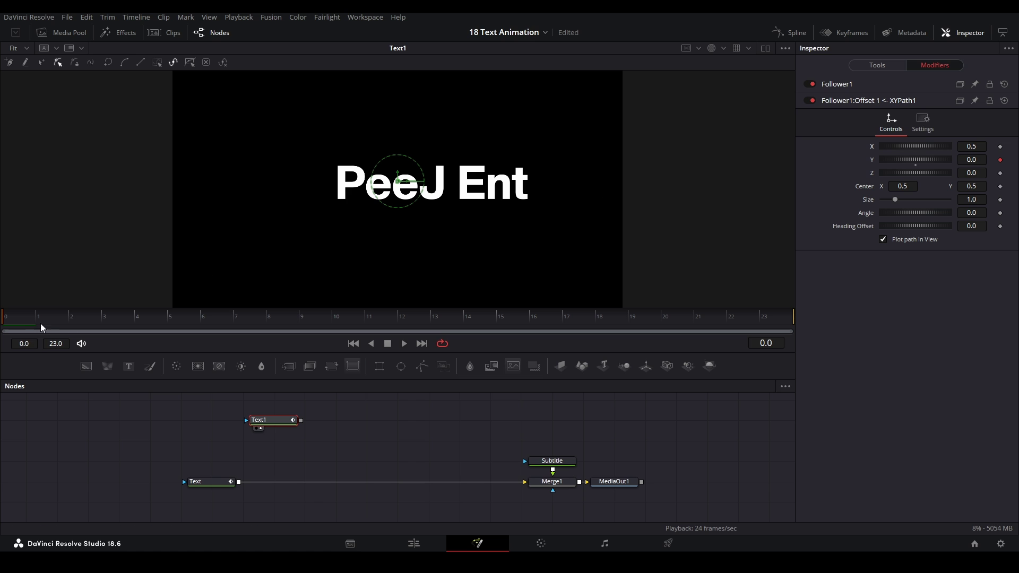
Step: Keyframe the XY Path's Y at frame 12 with value 0.0 and set Y to -0.882 at frame 0
{"action": "left_click", "coordinate": [68, 320]}
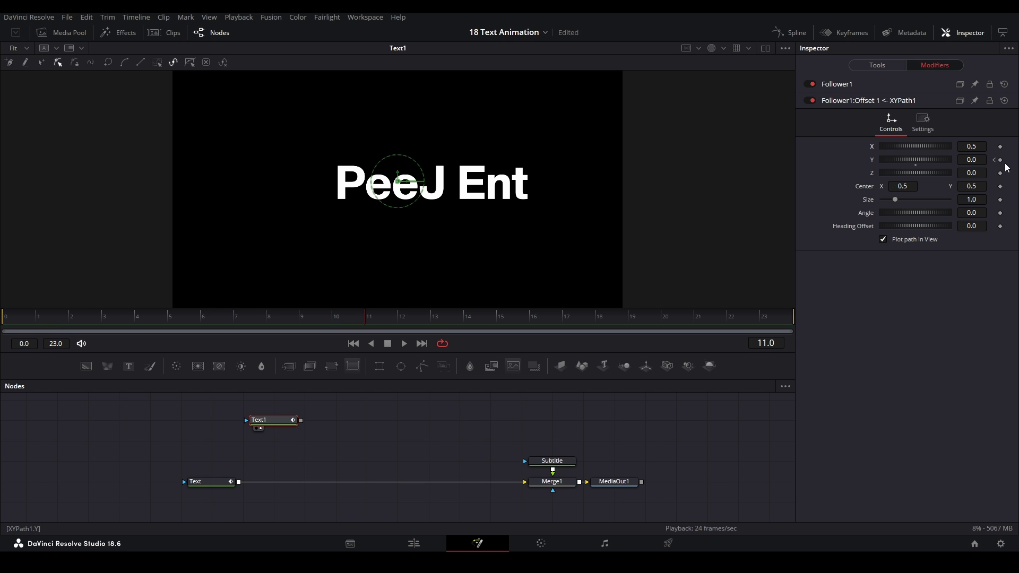
{"action": "left_click", "coordinate": [1000, 160]}
{"action": "left_click", "coordinate": [994, 160]}
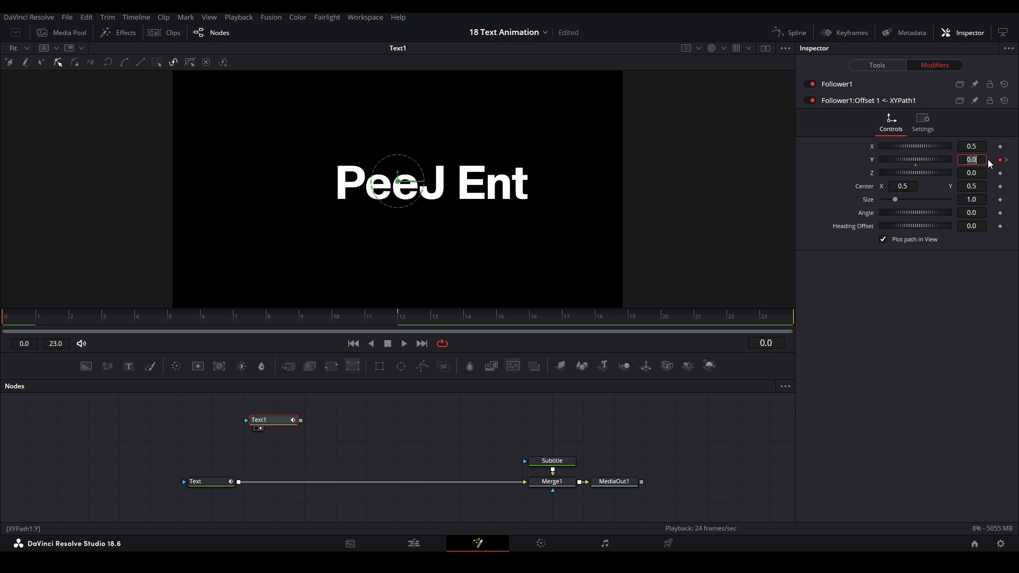
{"action": "left_click_drag", "start_coordinate": [894, 161], "coordinate": [875, 162]}
Step: Play back the Text1 animation to check the staggered letter movement
{"action": "key", "text": "space"}
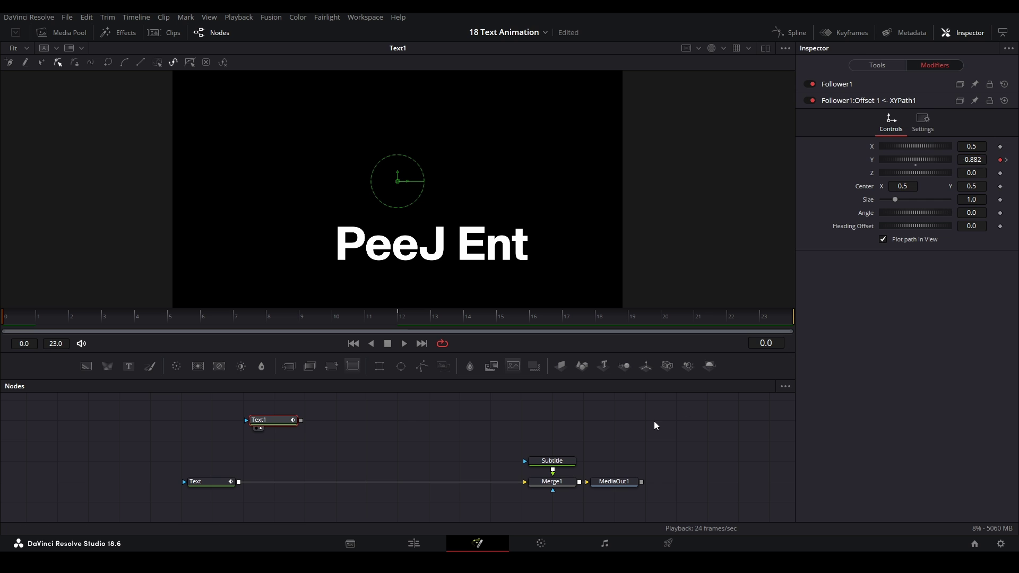
{"action": "left_click", "coordinate": [876, 65]}
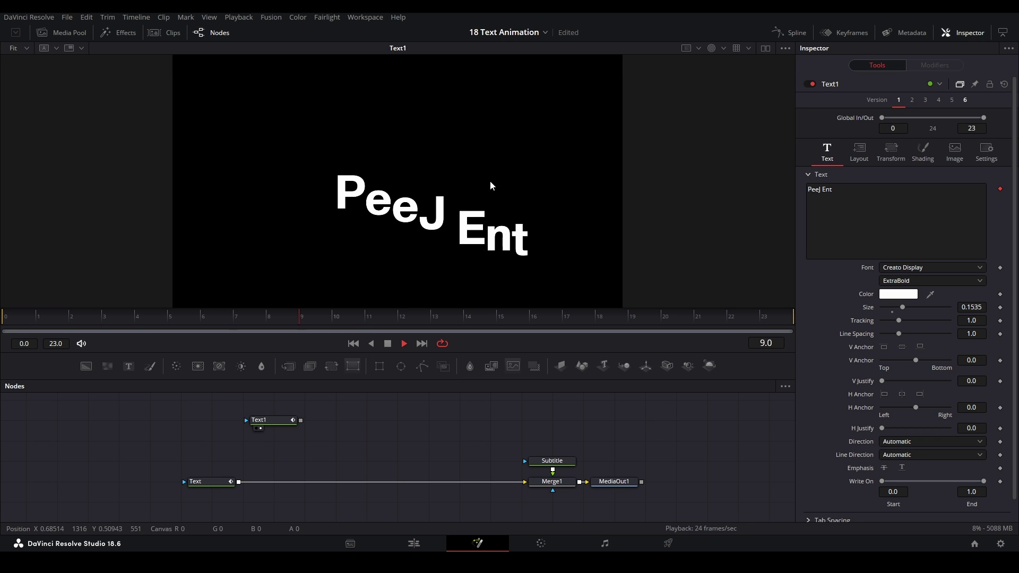
{"action": "key", "text": "space"}
{"action": "key", "text": "Left"}
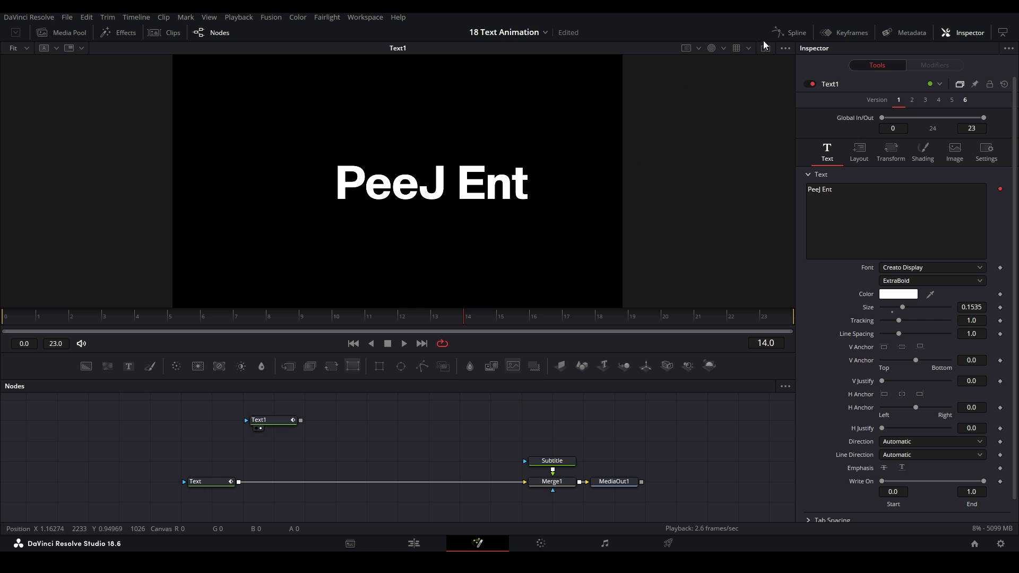
Step: Show Text1's Y offset curve in the spline editor and lengthen its keyframe handles for a soft start and long ease-out
{"action": "left_click", "coordinate": [790, 32]}
{"action": "left_click", "coordinate": [271, 420]}
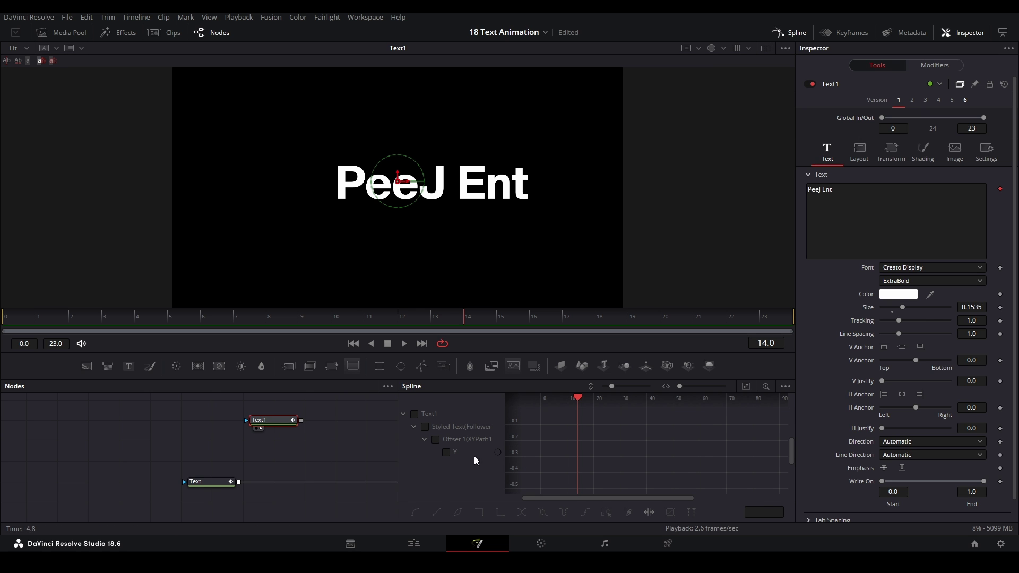
{"action": "left_click_drag", "start_coordinate": [692, 416], "coordinate": [523, 416]}
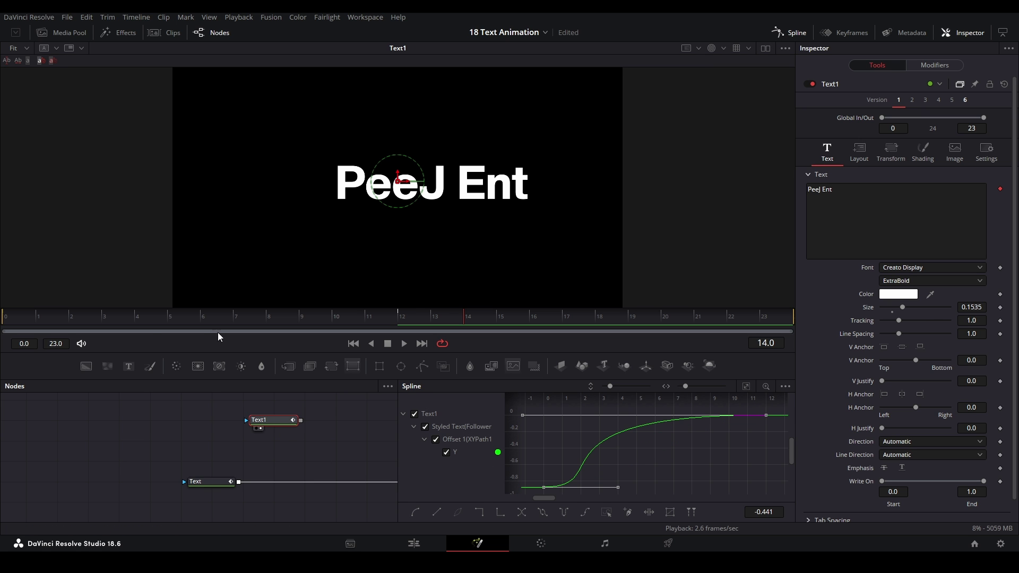
Step: Replay the Text1 animation from the start to check the eased motion
{"action": "left_click", "coordinate": [10, 318]}
{"action": "key", "text": "space"}
{"action": "left_click", "coordinate": [365, 409]}
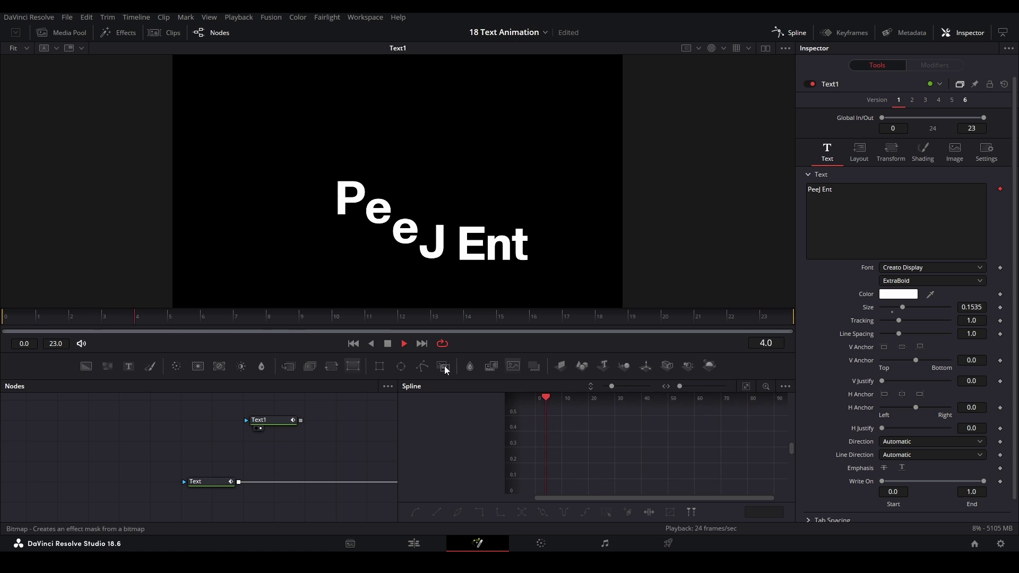
{"action": "key", "text": "space"}
Step: Review the spline options for Text1's Y curve and play the animation again from the beginning
{"action": "left_click", "coordinate": [269, 429]}
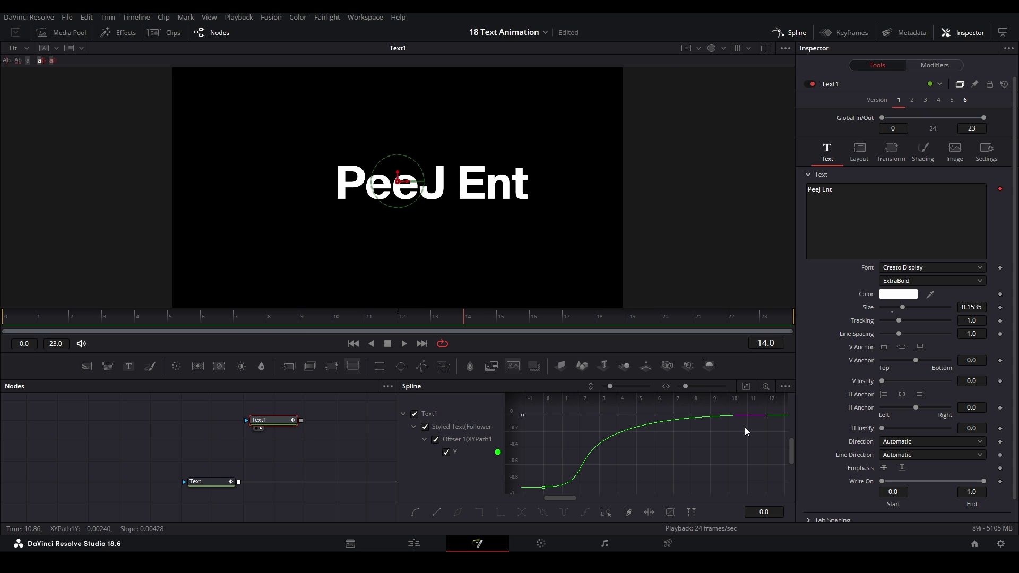
{"action": "right_click", "coordinate": [699, 444]}
{"action": "left_click", "coordinate": [740, 359]}
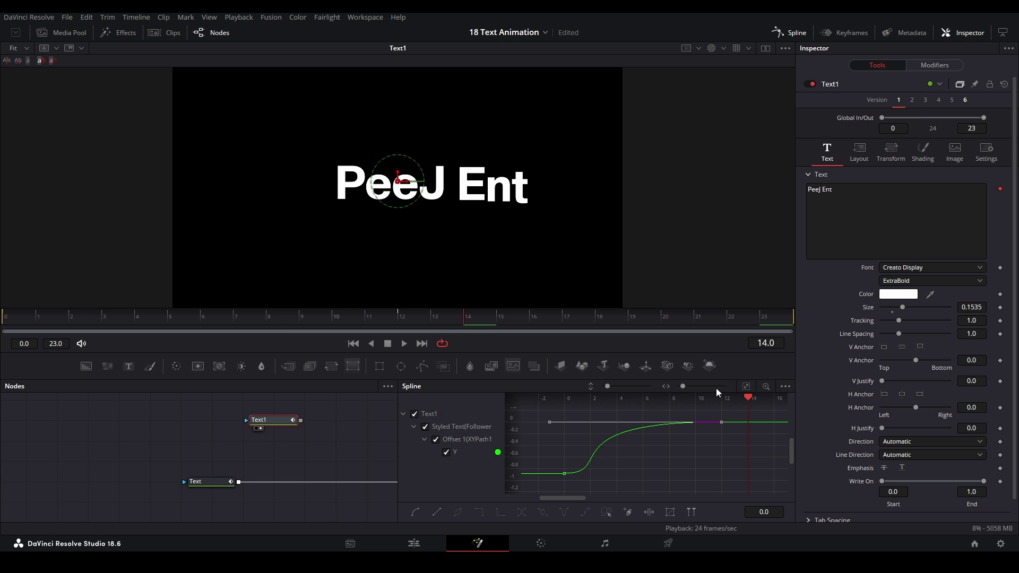
{"action": "left_click", "coordinate": [685, 412]}
{"action": "left_click_drag", "start_coordinate": [141, 319], "coordinate": [43, 328]}
{"action": "key", "text": "space"}
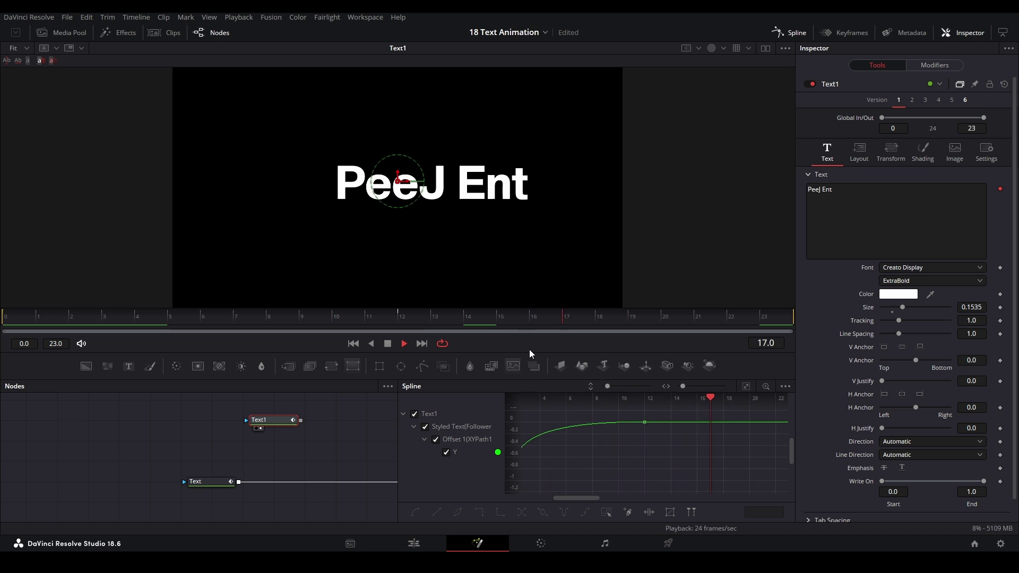
{"action": "left_click", "coordinate": [329, 406]}
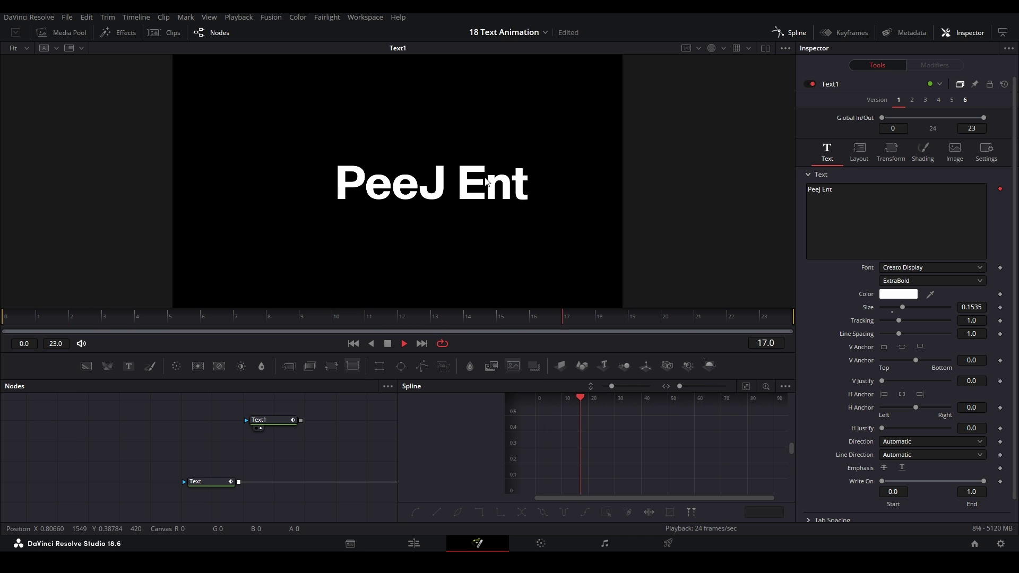
{"action": "key", "text": "space"}
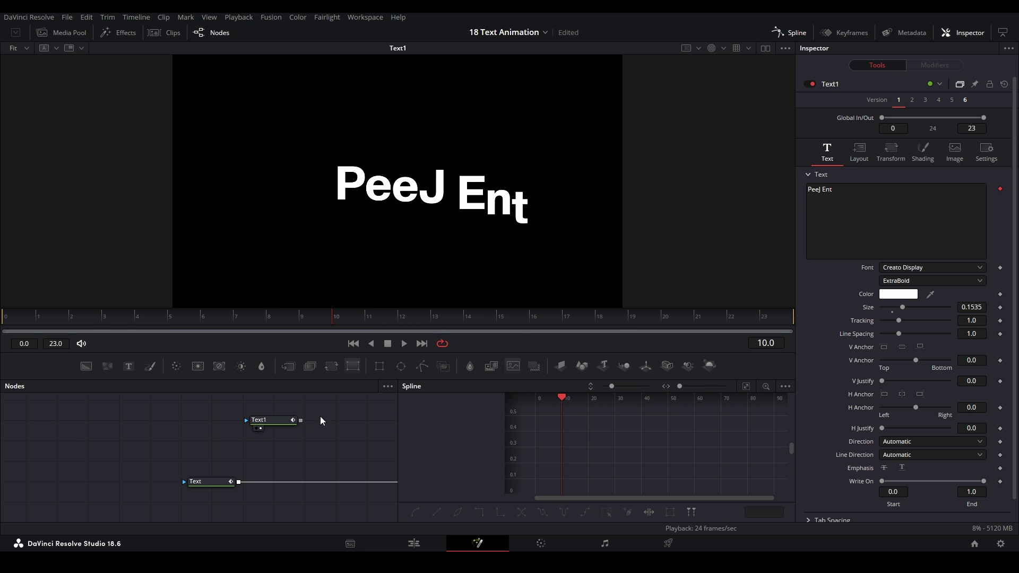
Step: Open the shading settings of Text1's Follower modifier
{"action": "left_click", "coordinate": [274, 419]}
{"action": "left_click", "coordinate": [933, 65]}
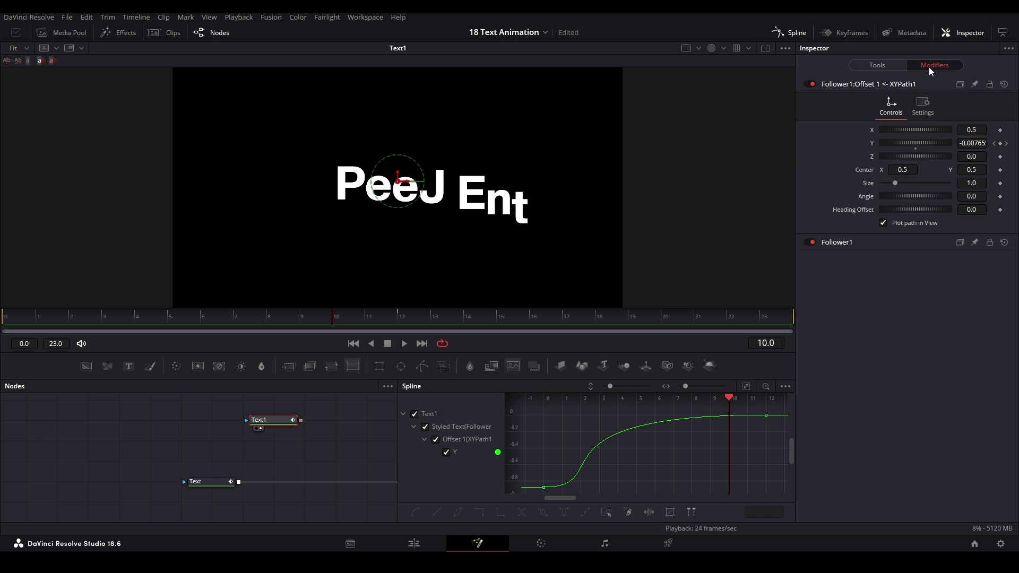
{"action": "left_click", "coordinate": [868, 244]}
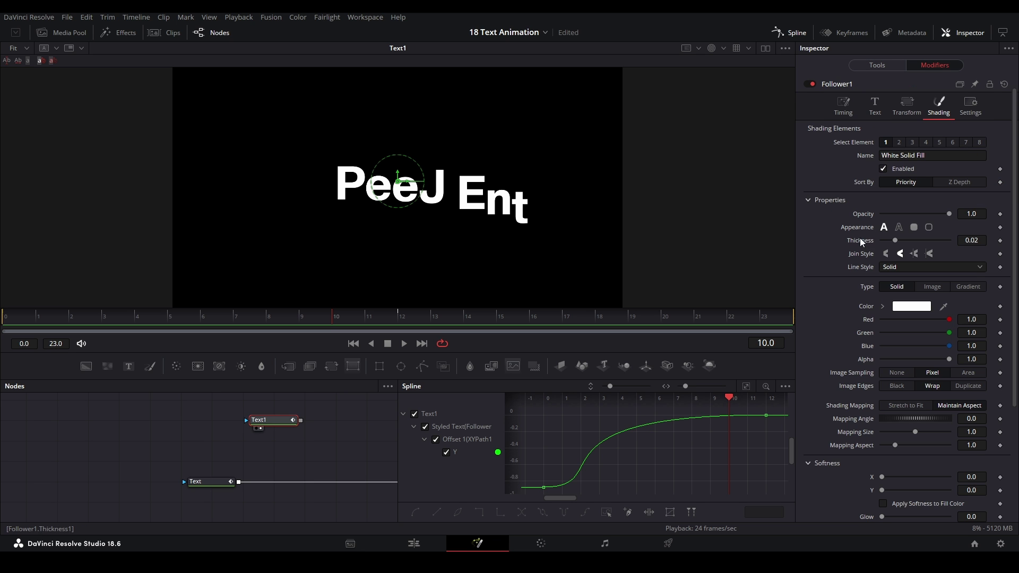
{"action": "scroll", "coordinate": [860, 237], "scroll_direction": "down", "scroll_amount": 10}
Step: Display the BEST RANDOM text node, give the spline area more height, and show the node's Follower timing settings
{"action": "left_click", "coordinate": [211, 483]}
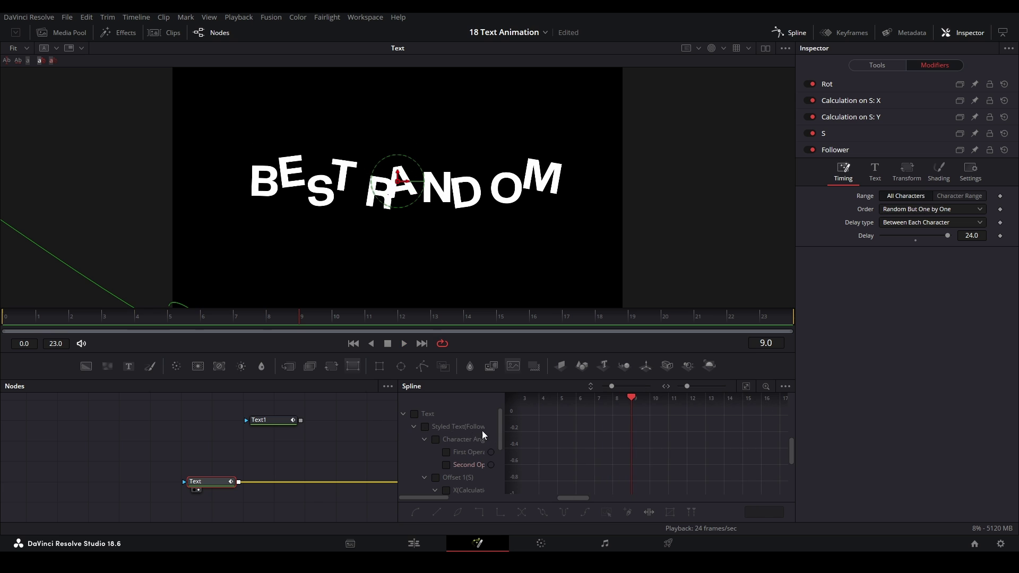
{"action": "scroll", "coordinate": [474, 431], "scroll_direction": "down", "scroll_amount": 3}
{"action": "scroll", "coordinate": [474, 431], "scroll_direction": "up", "scroll_amount": 3}
{"action": "left_click_drag", "start_coordinate": [528, 347], "coordinate": [528, 313]}
{"action": "scroll", "coordinate": [366, 175], "scroll_direction": "up", "scroll_amount": 2}
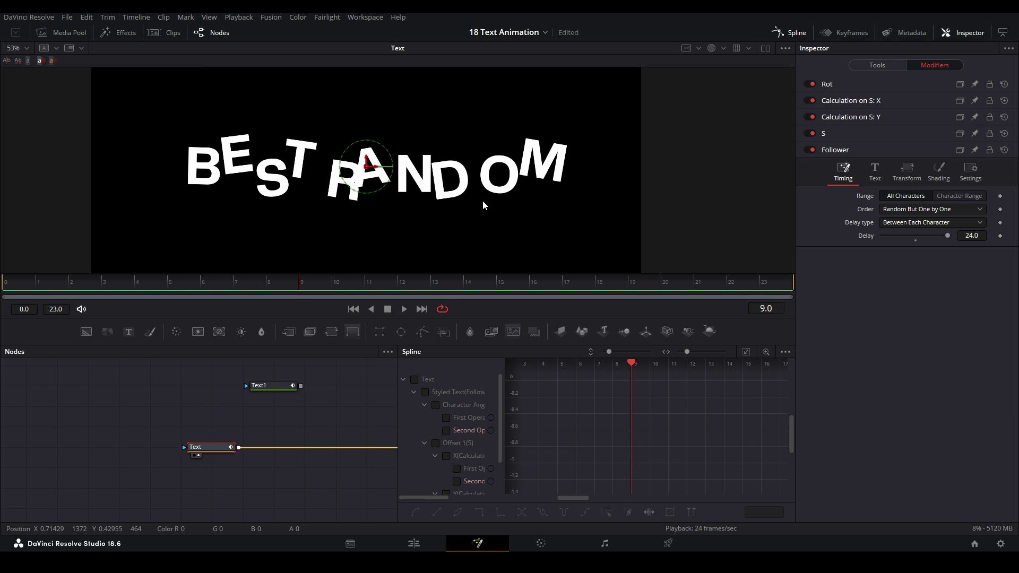
{"action": "left_click", "coordinate": [219, 443]}
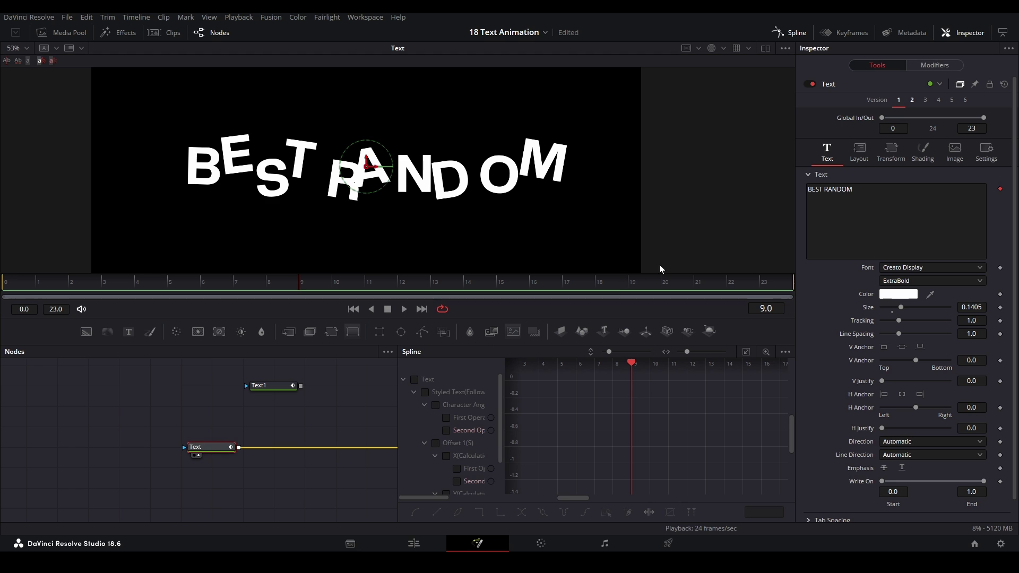
{"action": "left_click", "coordinate": [932, 65]}
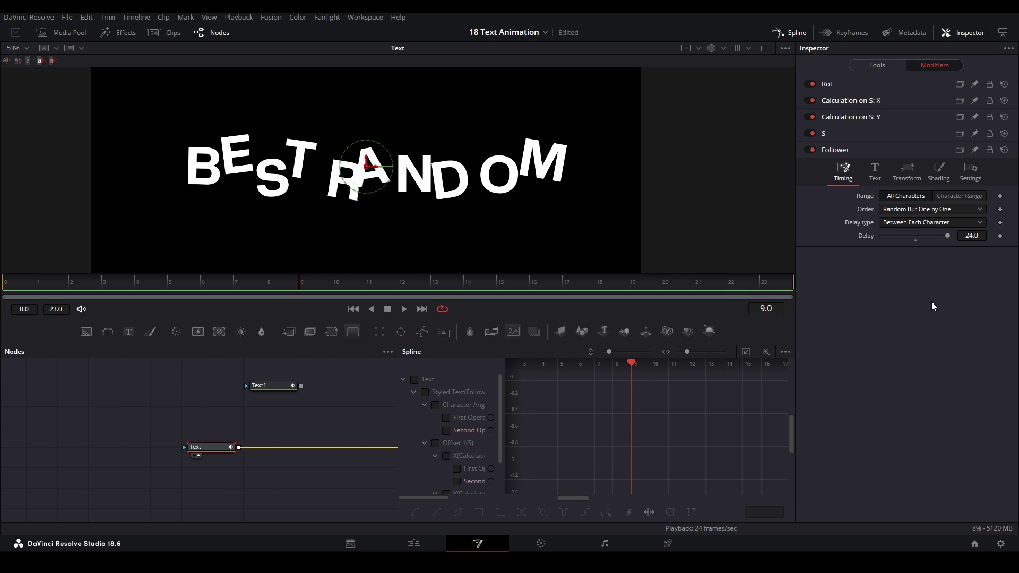
Step: Scrub back to frame 0, show the Character Angle's first operand curve in the spline editor, and select its keyframes
{"action": "left_click", "coordinate": [20, 280]}
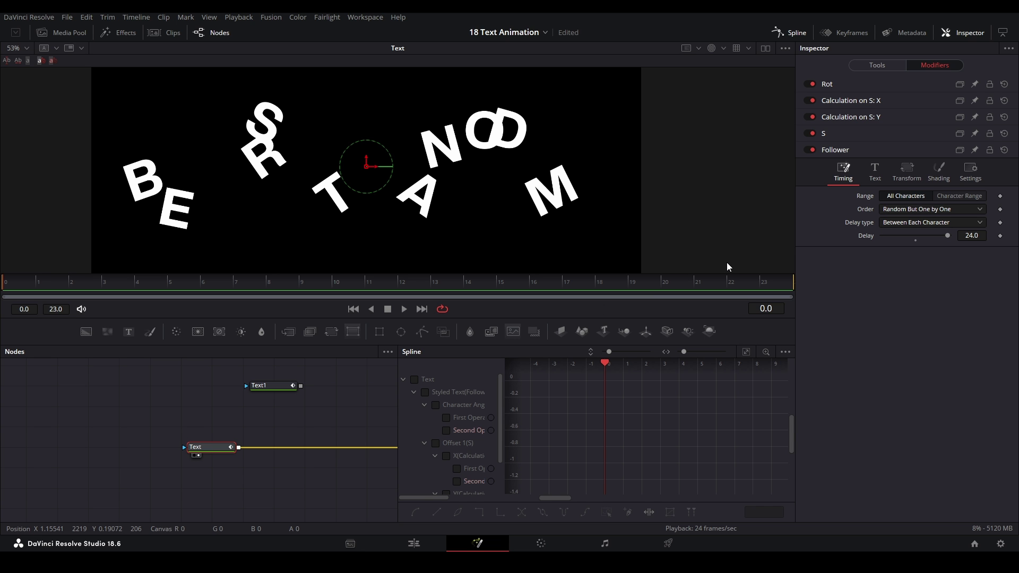
{"action": "left_click_drag", "start_coordinate": [287, 276], "coordinate": [18, 294]}
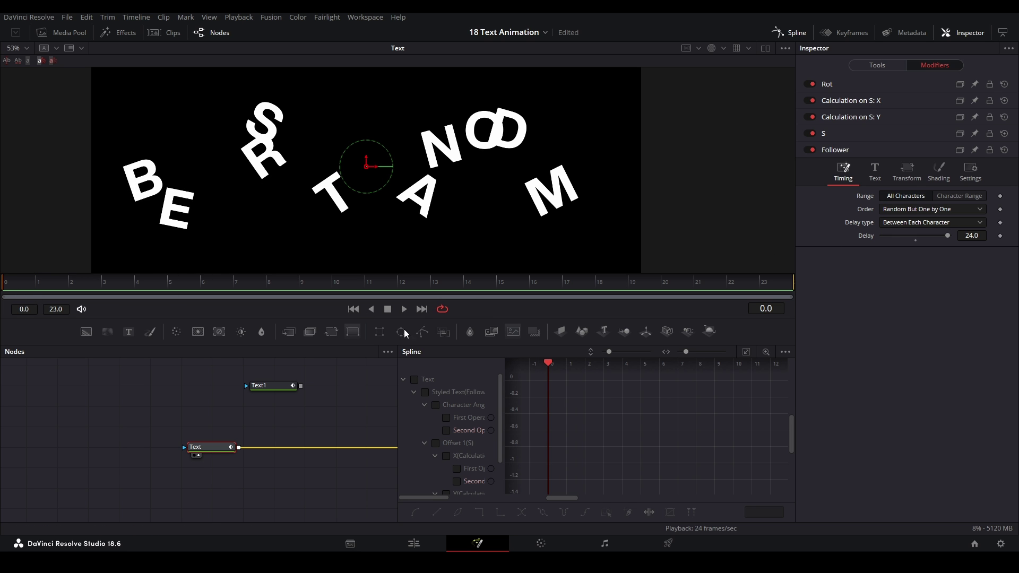
{"action": "left_click", "coordinate": [446, 418]}
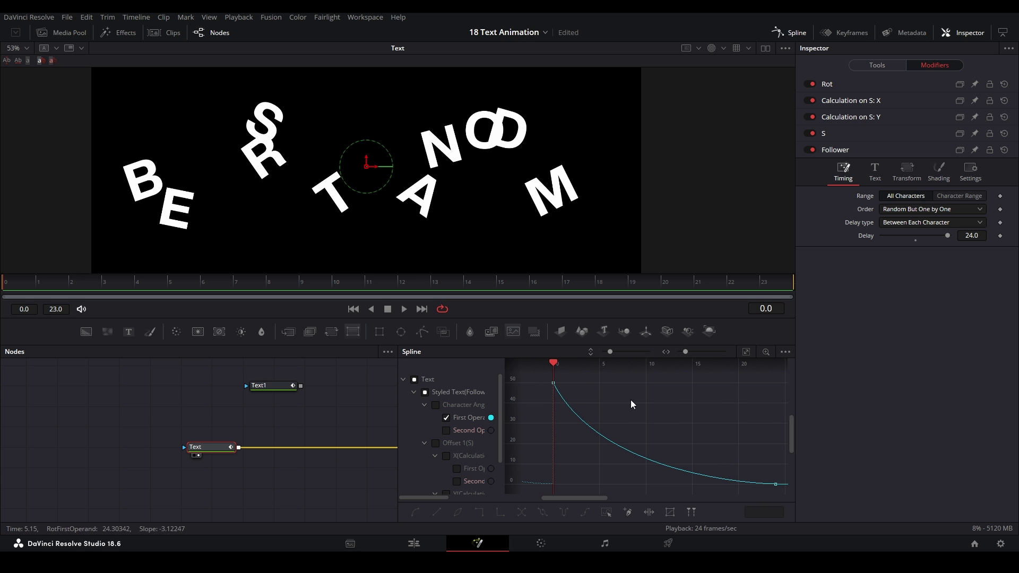
{"action": "left_click_drag", "start_coordinate": [564, 375], "coordinate": [745, 479]}
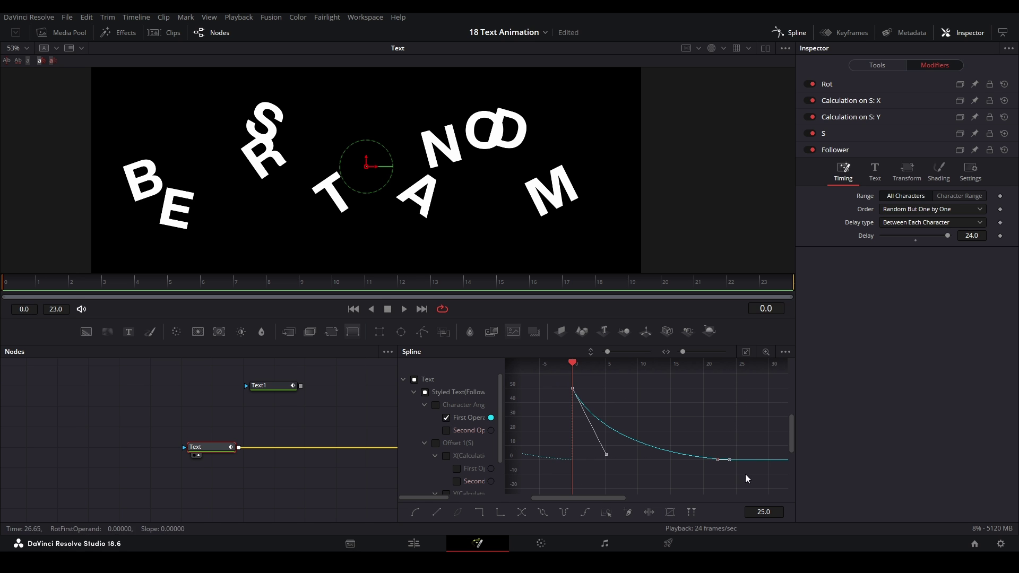
Step: Examine the curve's Set Preloop options and the repeated curve sections before frame 0
{"action": "right_click", "coordinate": [682, 407]}
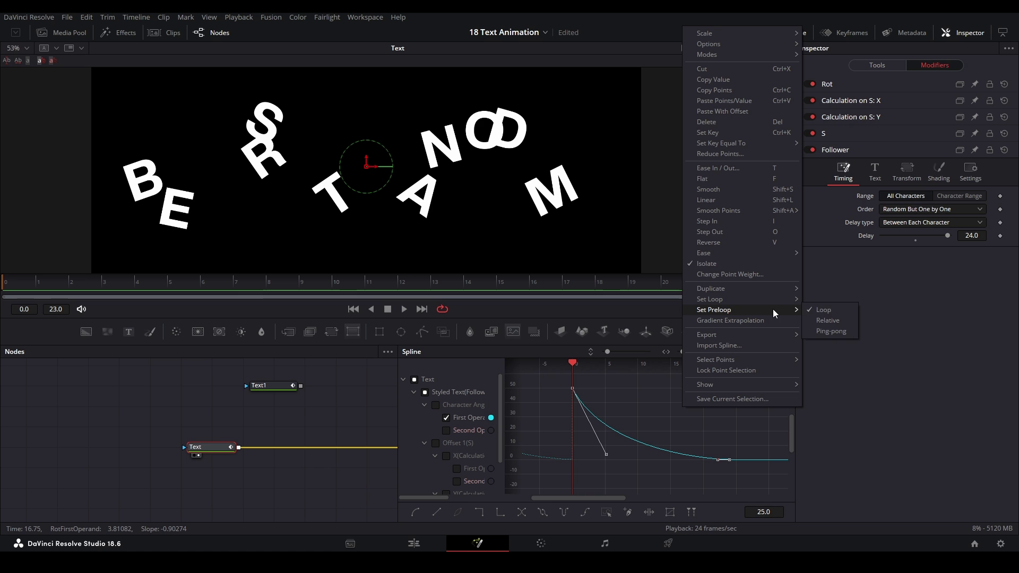
{"action": "left_click", "coordinate": [610, 396]}
{"action": "scroll", "coordinate": [610, 396], "scroll_direction": "down", "scroll_amount": 4}
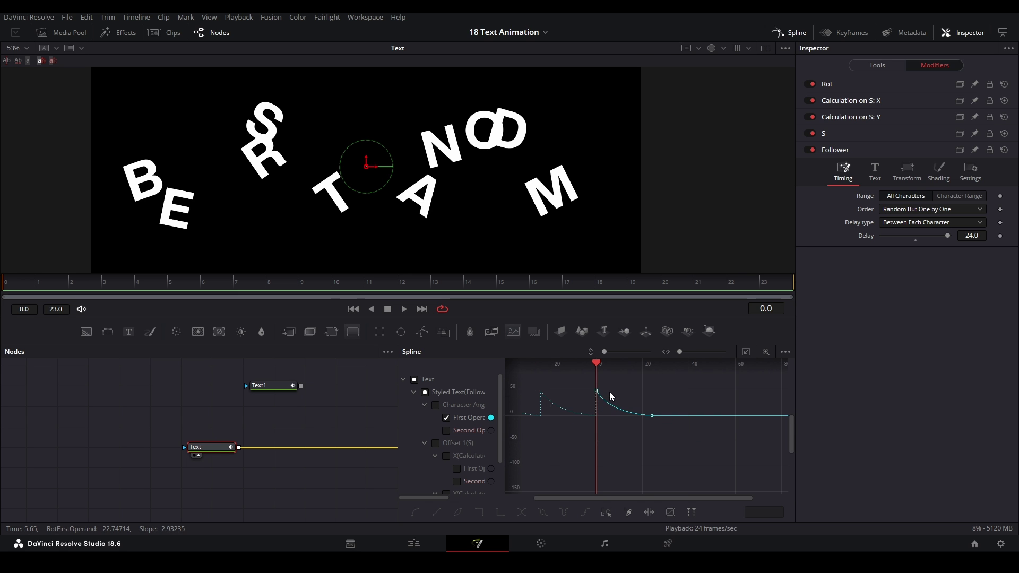
{"action": "left_click_drag", "start_coordinate": [616, 399], "coordinate": [669, 417]}
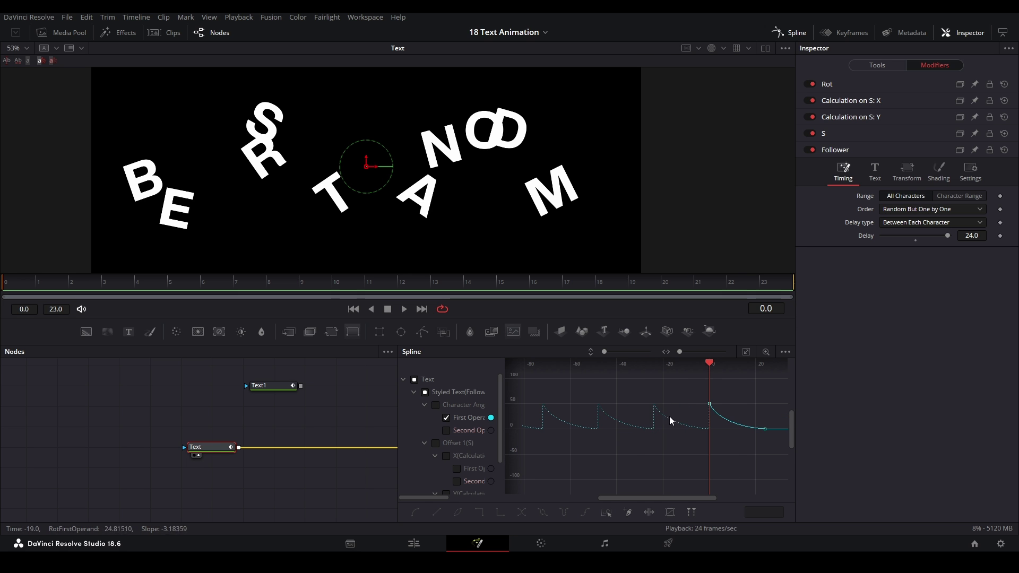
Step: Compare the scattered text at frame 0 with the text at frame 23 against the looped curve, then play the animation and return to frame 0
{"action": "scroll", "coordinate": [648, 389], "scroll_direction": "down", "scroll_amount": 4}
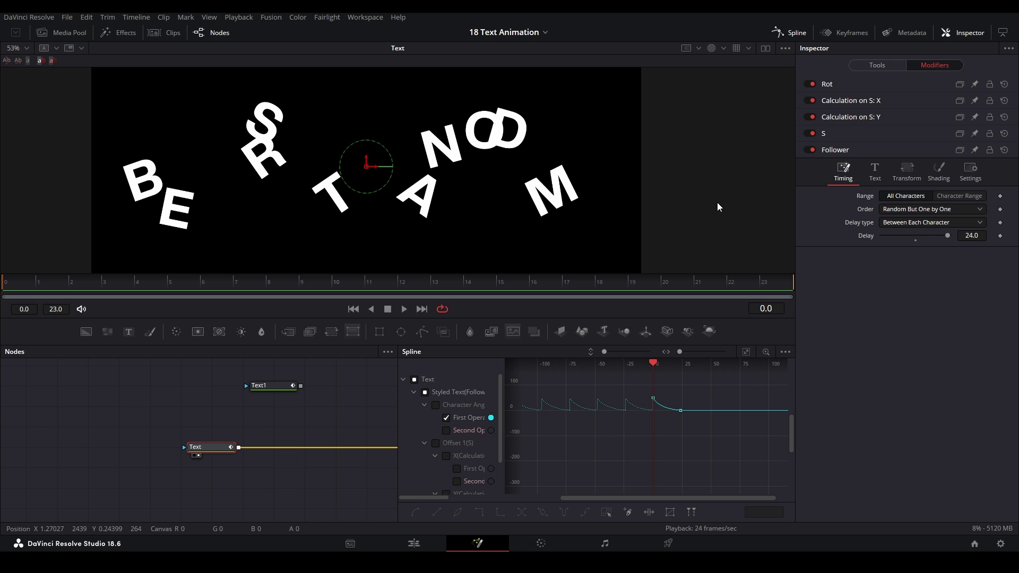
{"action": "left_click_drag", "start_coordinate": [644, 410], "coordinate": [701, 425]}
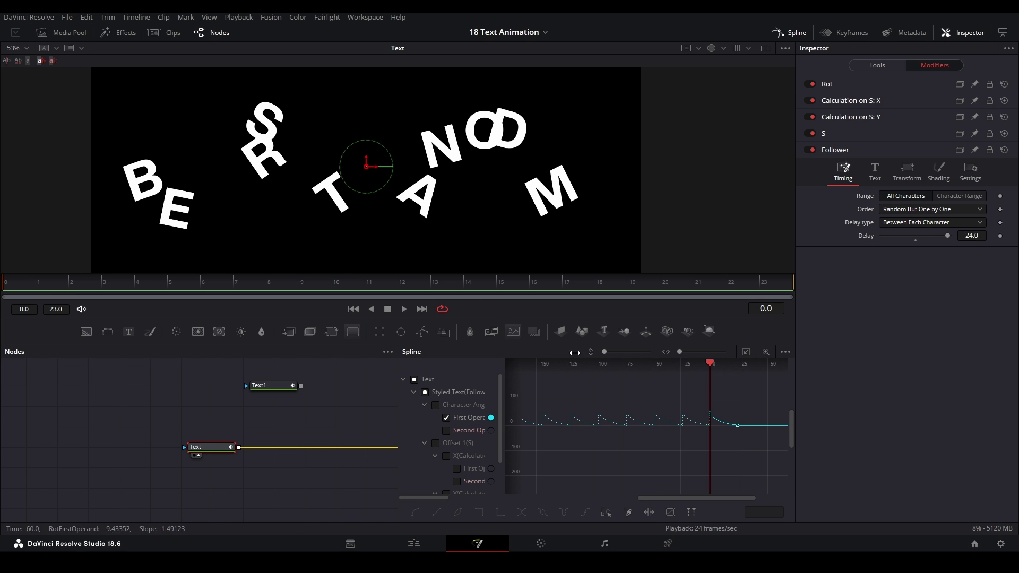
{"action": "left_click", "coordinate": [766, 282]}
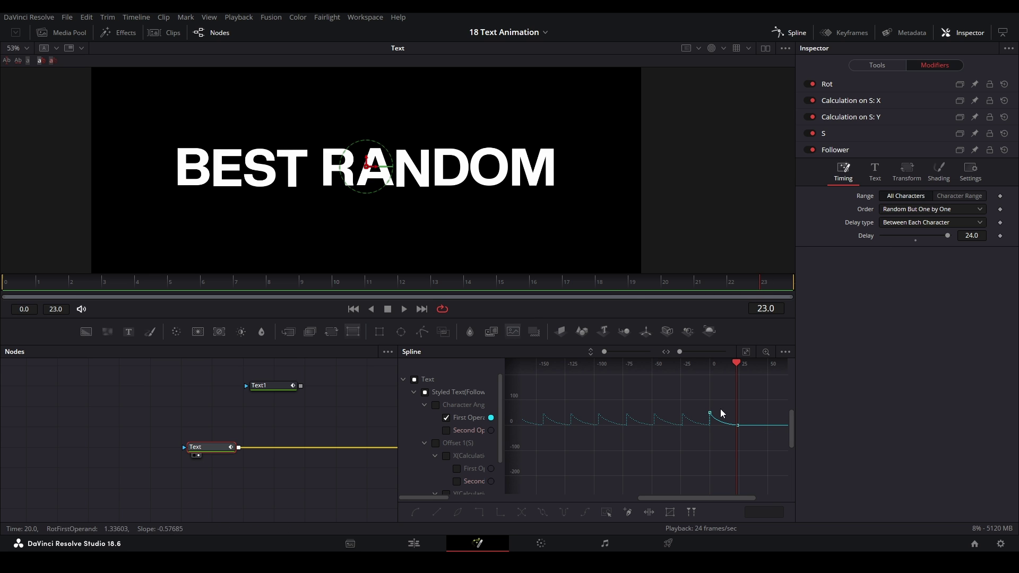
{"action": "left_click_drag", "start_coordinate": [700, 421], "coordinate": [759, 444]}
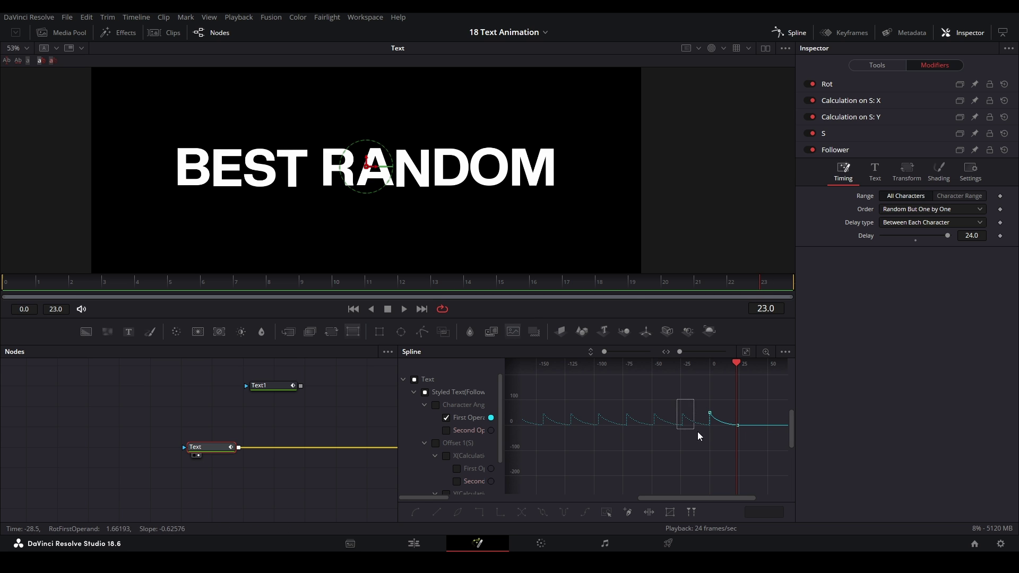
{"action": "left_click_drag", "start_coordinate": [652, 401], "coordinate": [682, 444]}
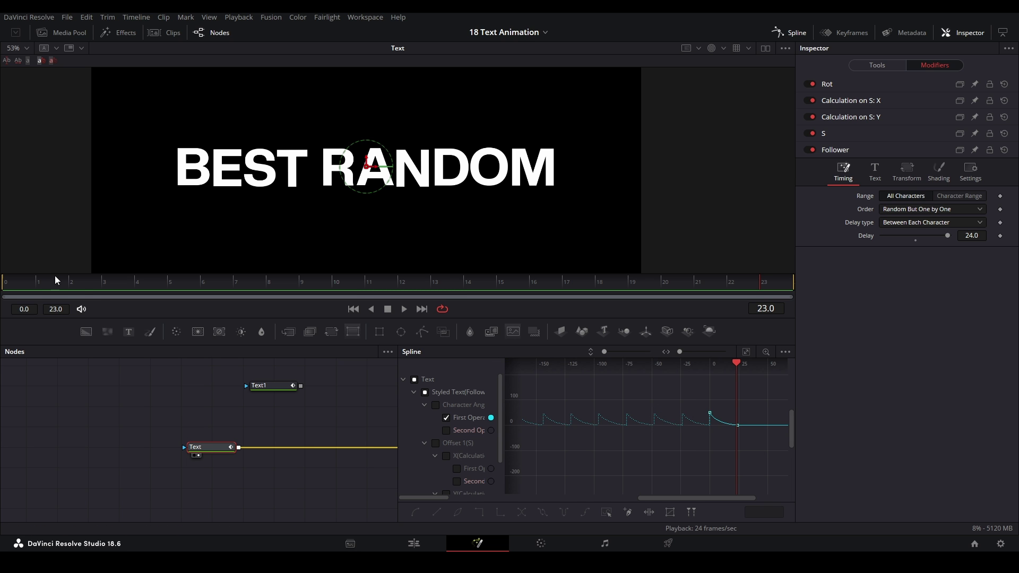
{"action": "left_click_drag", "start_coordinate": [132, 282], "coordinate": [3, 281]}
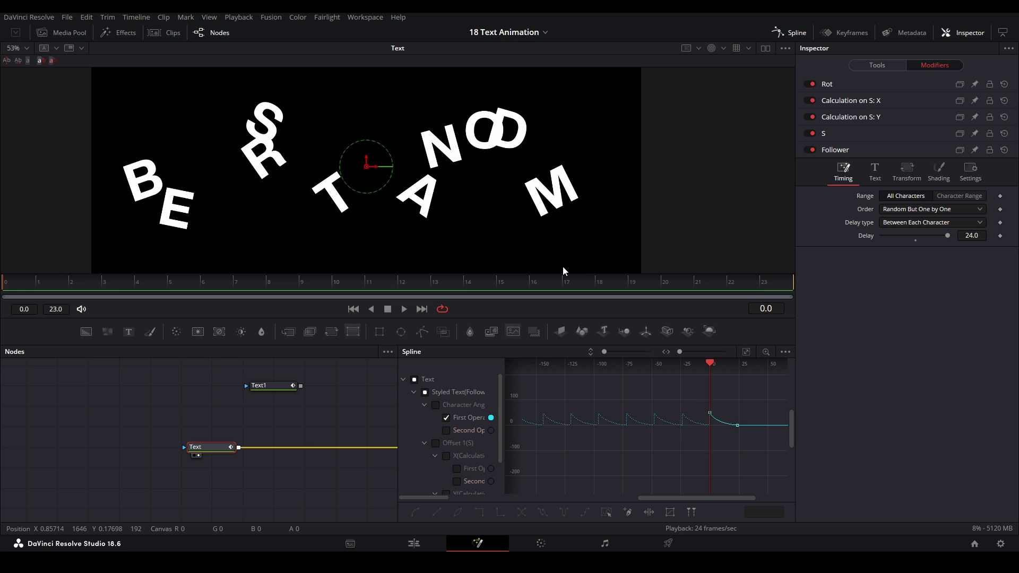
{"action": "key", "text": "space"}
{"action": "key", "text": "space"}
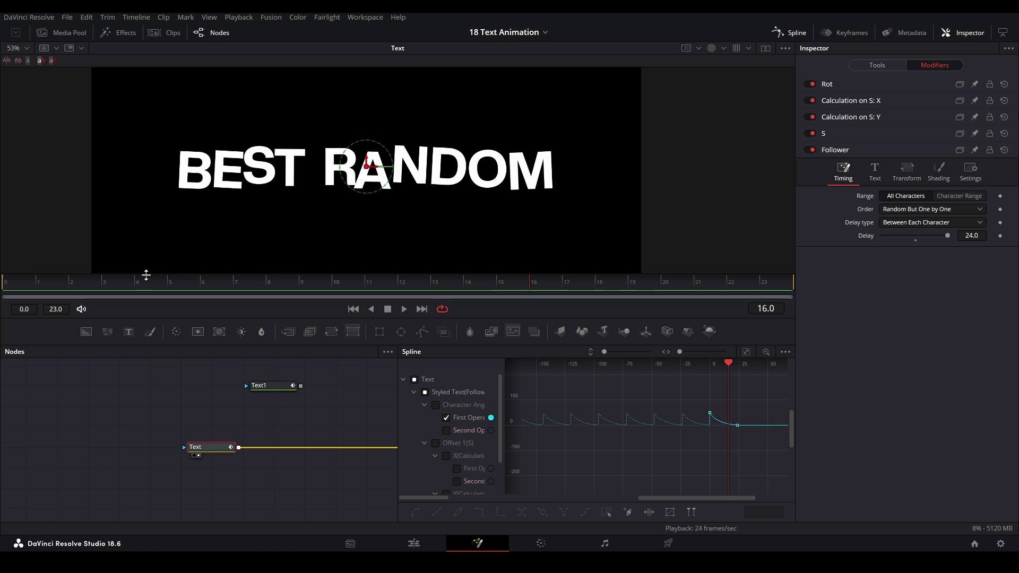
{"action": "left_click", "coordinate": [20, 284]}
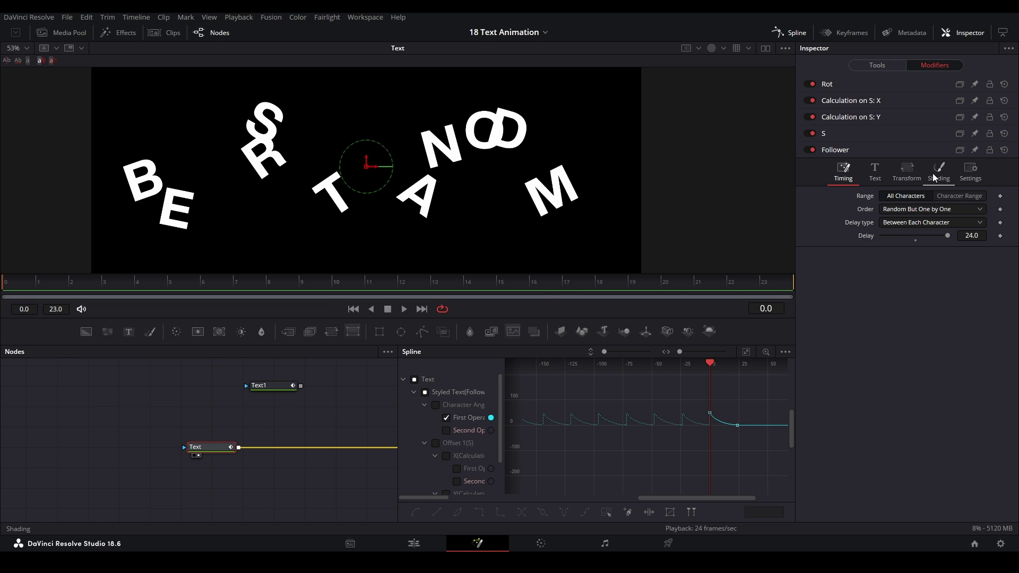
Step: Check the Modify With options for X in the S modifier, and open the Calculation on S: X settings
{"action": "left_click", "coordinate": [871, 136]}
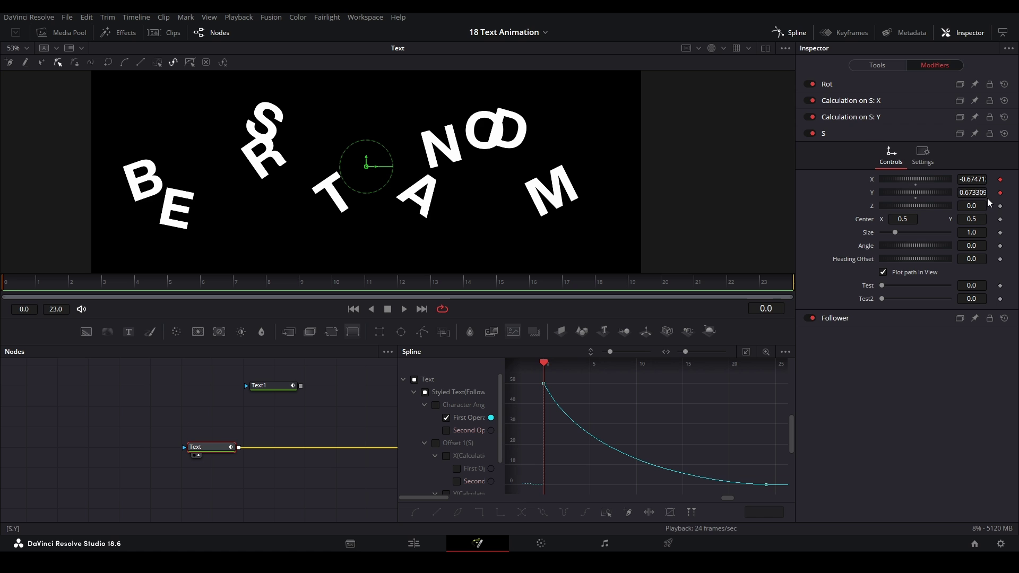
{"action": "right_click", "coordinate": [871, 181]}
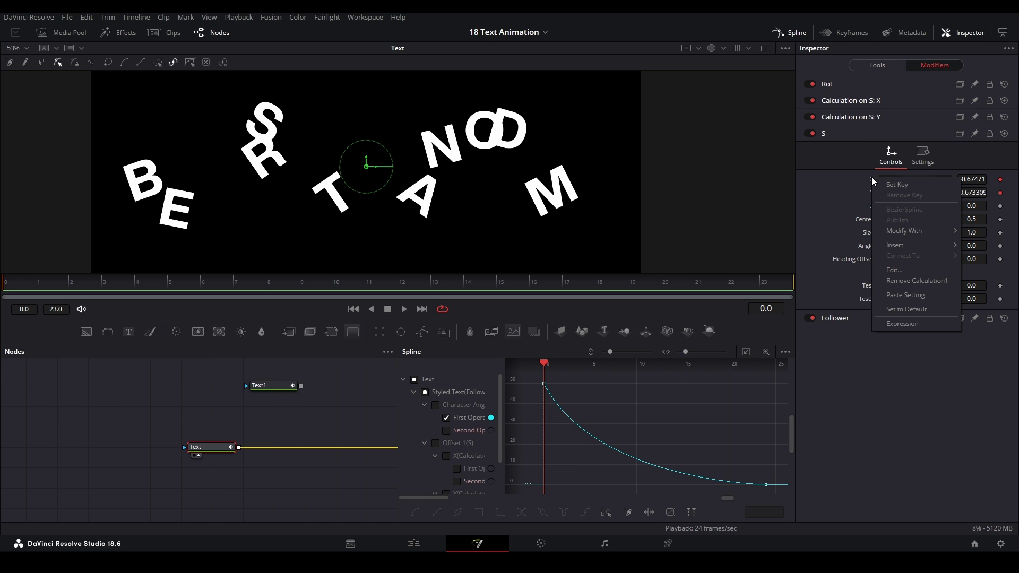
{"action": "mouse_move", "coordinate": [899, 235]}
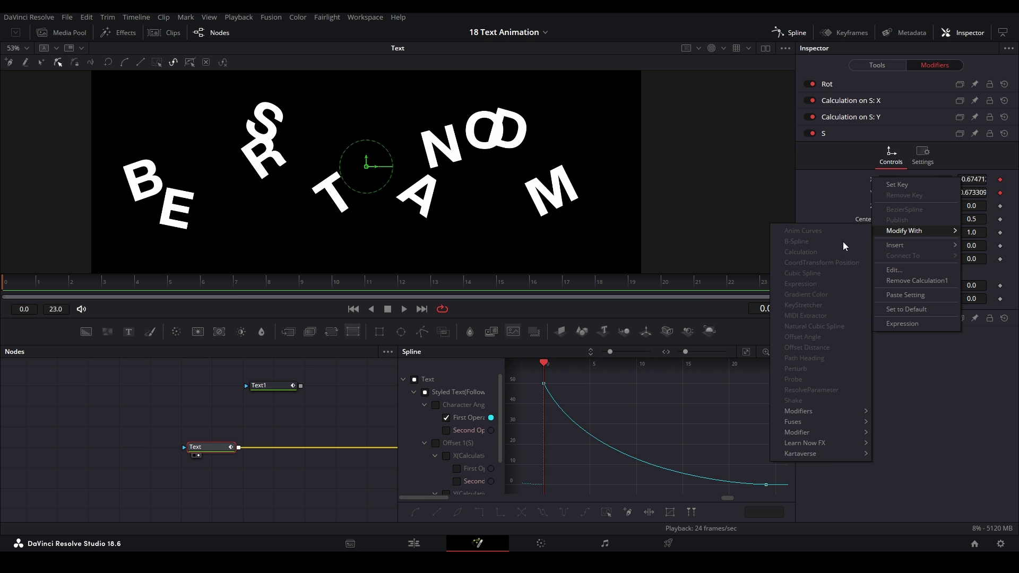
{"action": "left_click", "coordinate": [887, 99]}
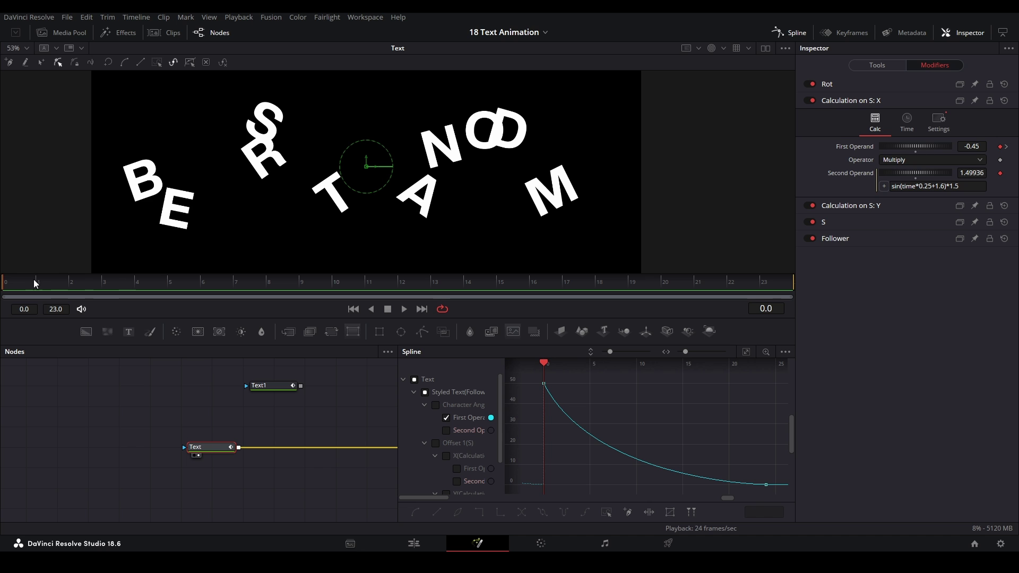
Step: Show the X calculation's First Operand curve instead of the Character Angle curve, and review the letter motion through playback and scrubbing to frame 2
{"action": "left_click_drag", "start_coordinate": [35, 284], "coordinate": [774, 278]}
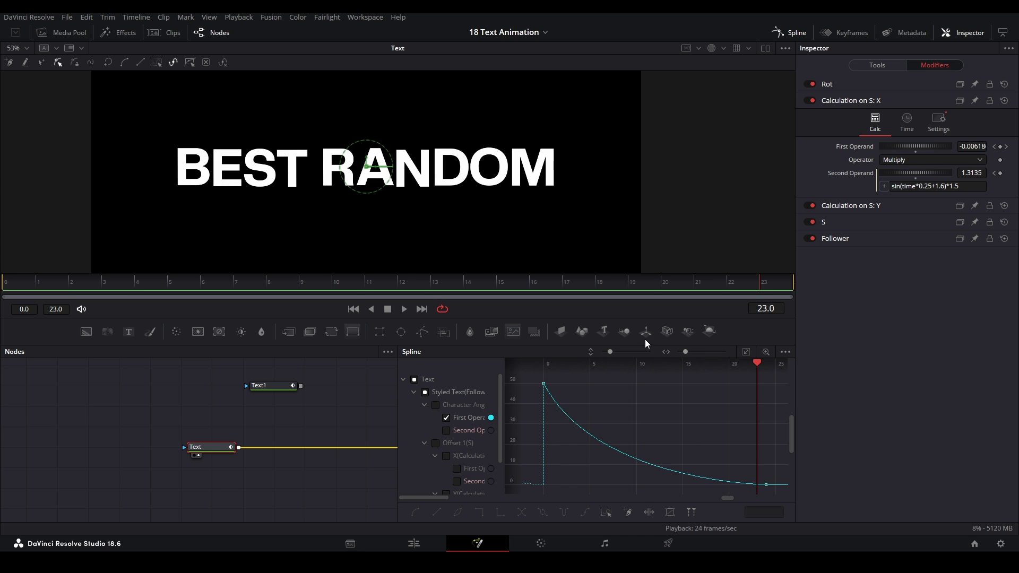
{"action": "left_click", "coordinate": [446, 419]}
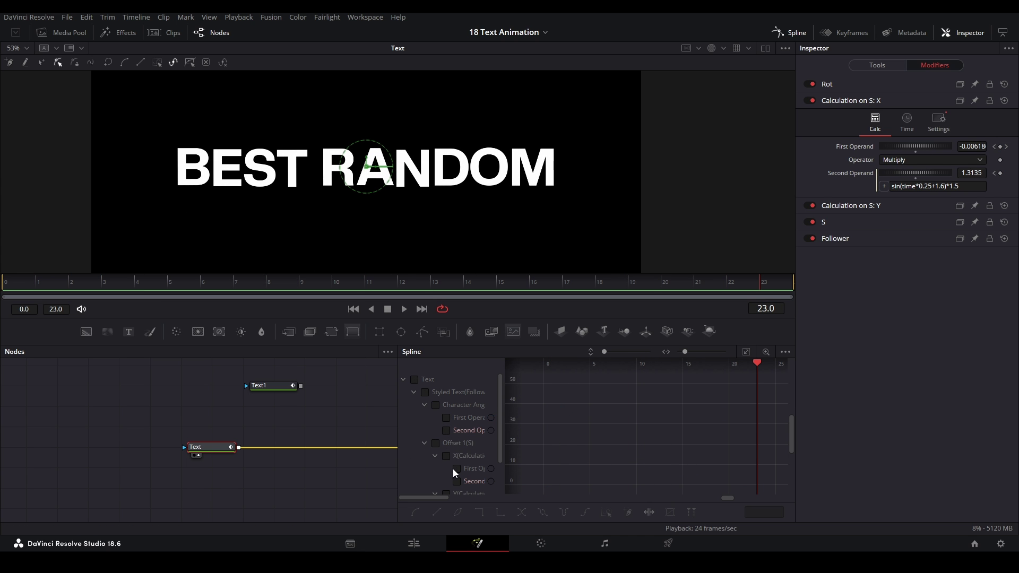
{"action": "left_click", "coordinate": [457, 470]}
{"action": "left_click", "coordinate": [7, 284]}
{"action": "key", "text": "space"}
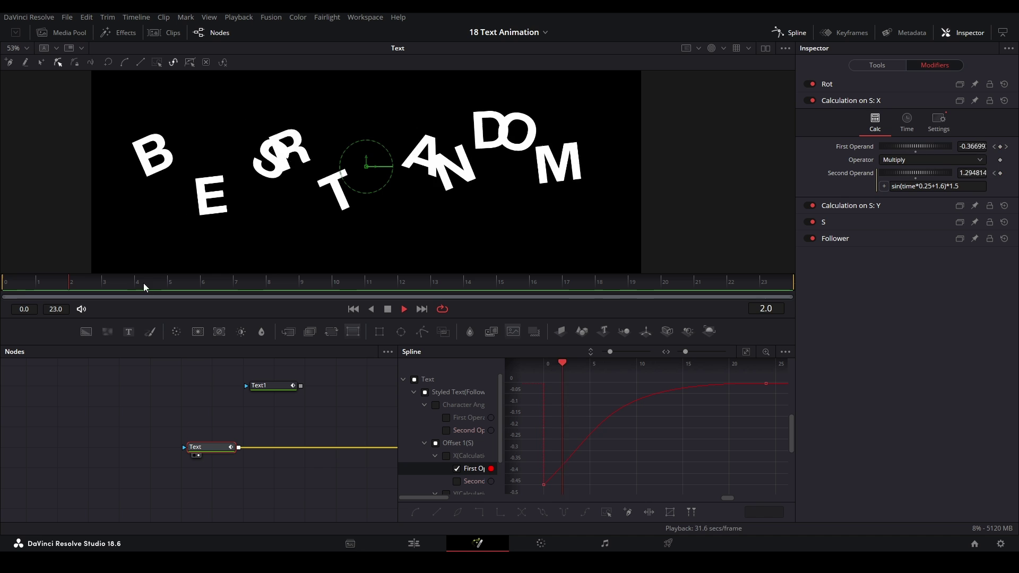
{"action": "left_click", "coordinate": [192, 282]}
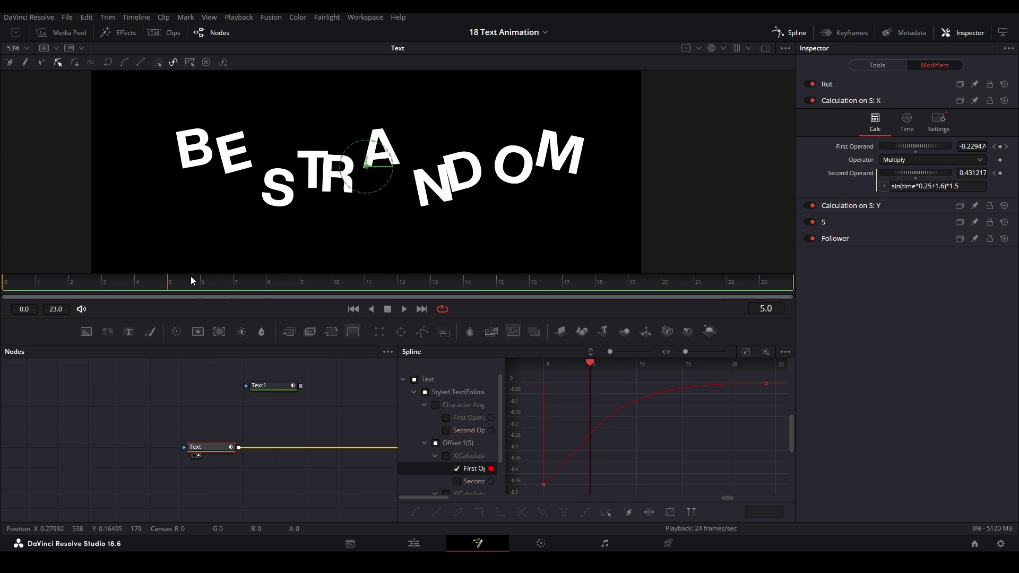
{"action": "left_click_drag", "start_coordinate": [191, 277], "coordinate": [89, 292]}
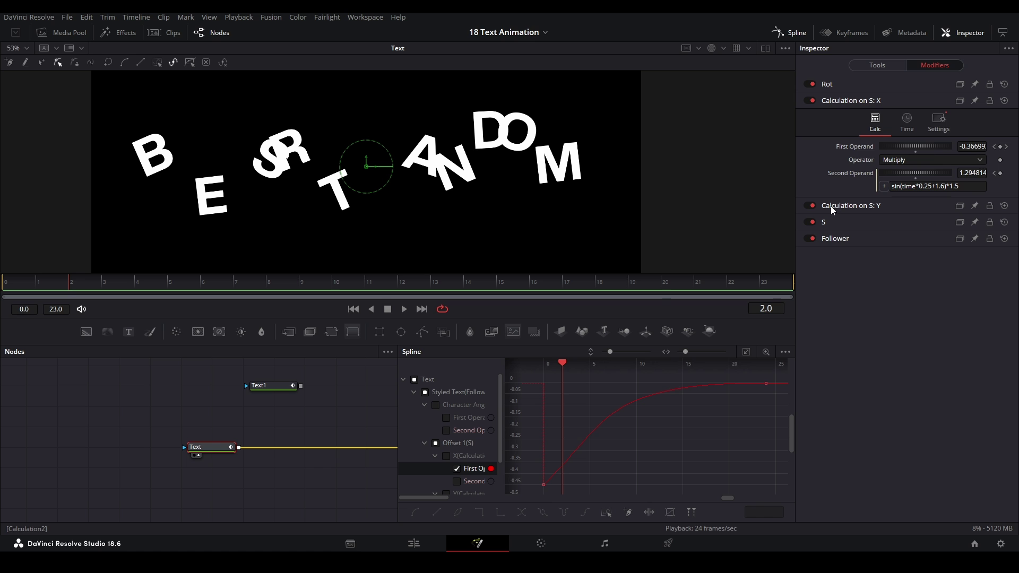
Step: Show the X calculation's Second Operand curve in the spline editor in place of its First Operand curve
{"action": "left_click", "coordinate": [457, 470]}
{"action": "left_click", "coordinate": [456, 481]}
{"action": "scroll", "coordinate": [635, 429], "scroll_direction": "down", "scroll_amount": 10}
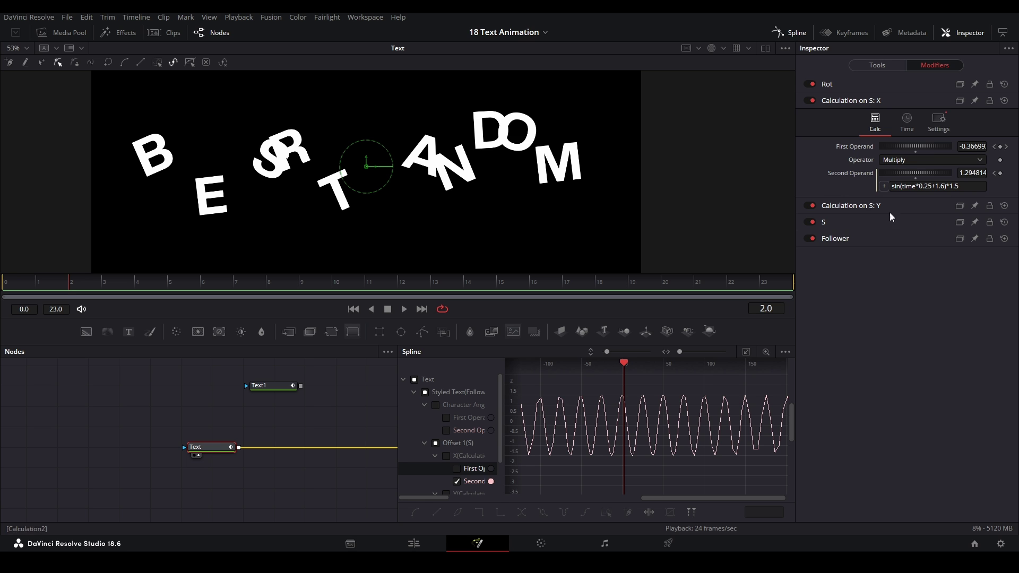
Step: Try time multipliers of 0.45 and 0.15 in the X calculation's Second Operand expression, and restore it to 0.25
{"action": "left_click", "coordinate": [919, 187]}
{"action": "type", "text": "4"}
{"action": "key", "text": "Return"}
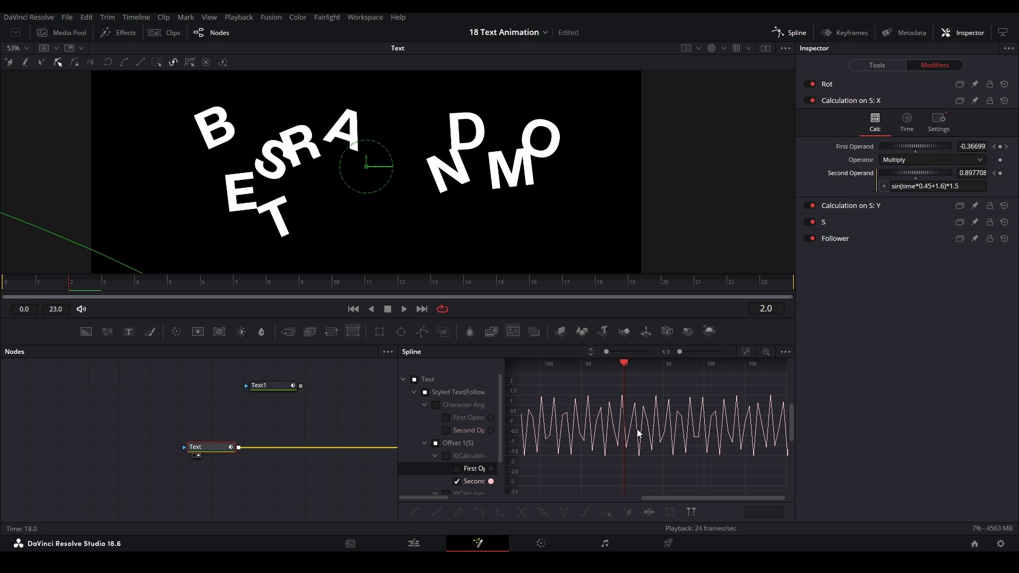
{"action": "left_click_drag", "start_coordinate": [929, 186], "coordinate": [924, 186]}
{"action": "type", "text": "1"}
{"action": "key", "text": "Return"}
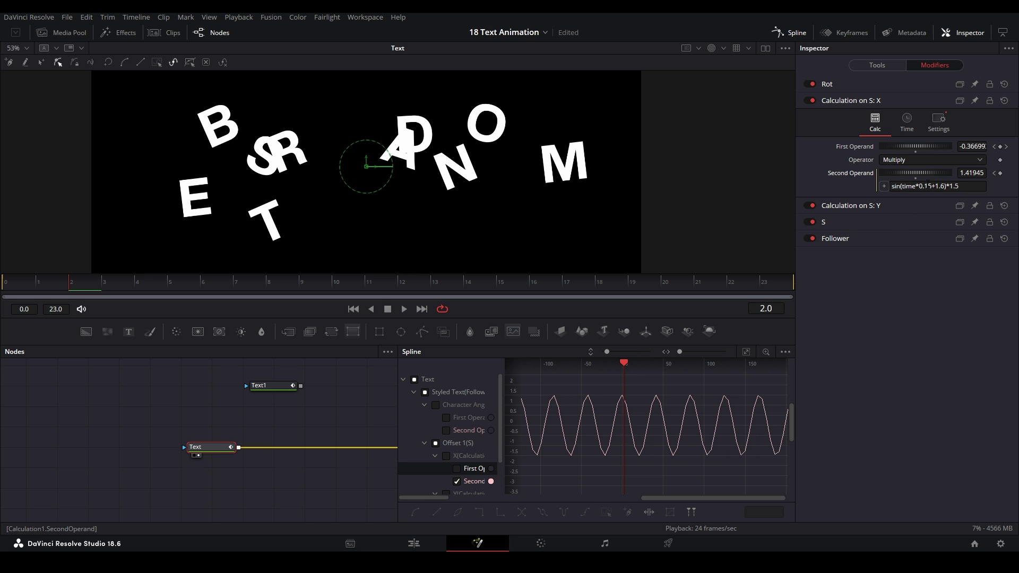
{"action": "left_click", "coordinate": [926, 186]}
{"action": "key", "text": "BackSpace"}
{"action": "type", "text": "2"}
{"action": "key", "text": "Return"}
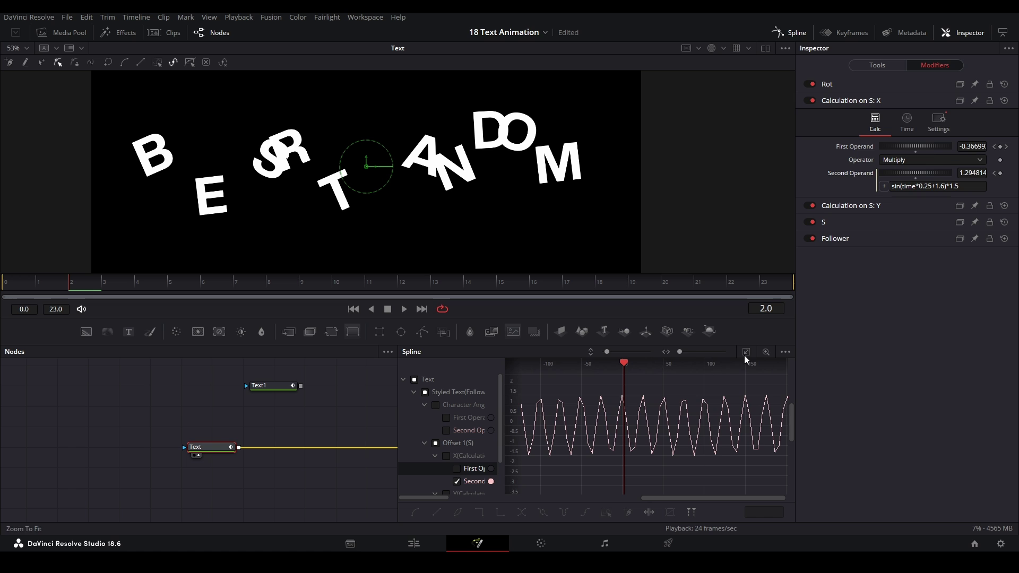
Step: Fit the sine curve in the spline editor and try phase offsets of 1.4 and 1.2 in the Second Operand expression
{"action": "left_click", "coordinate": [745, 353]}
{"action": "left_click_drag", "start_coordinate": [592, 399], "coordinate": [604, 378]}
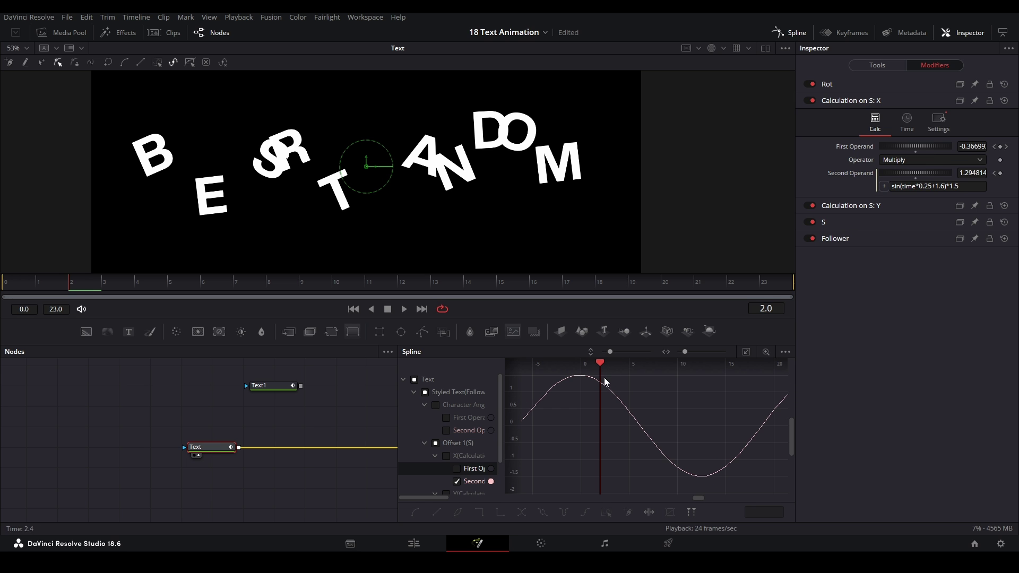
{"action": "left_click", "coordinate": [946, 186]}
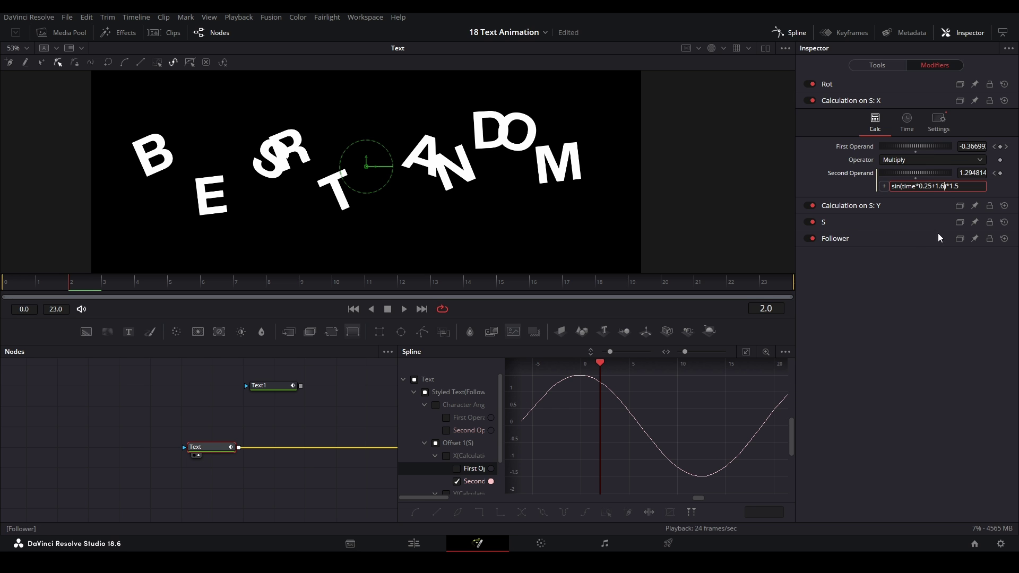
{"action": "type", "text": "4"}
{"action": "key", "text": "Return"}
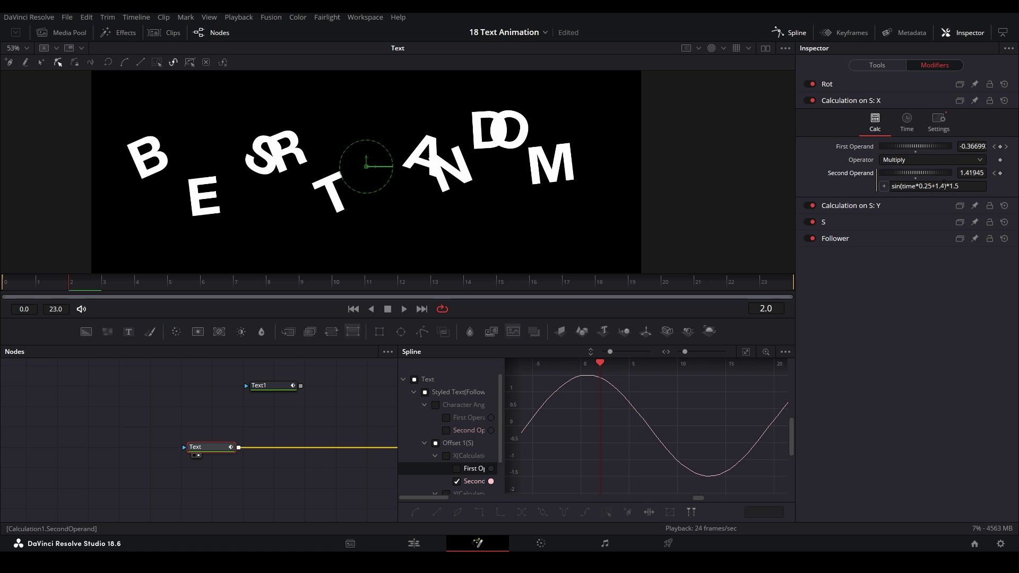
{"action": "left_click", "coordinate": [944, 186]}
{"action": "key", "text": "BackSpace"}
{"action": "type", "text": "2"}
{"action": "key", "text": "Return"}
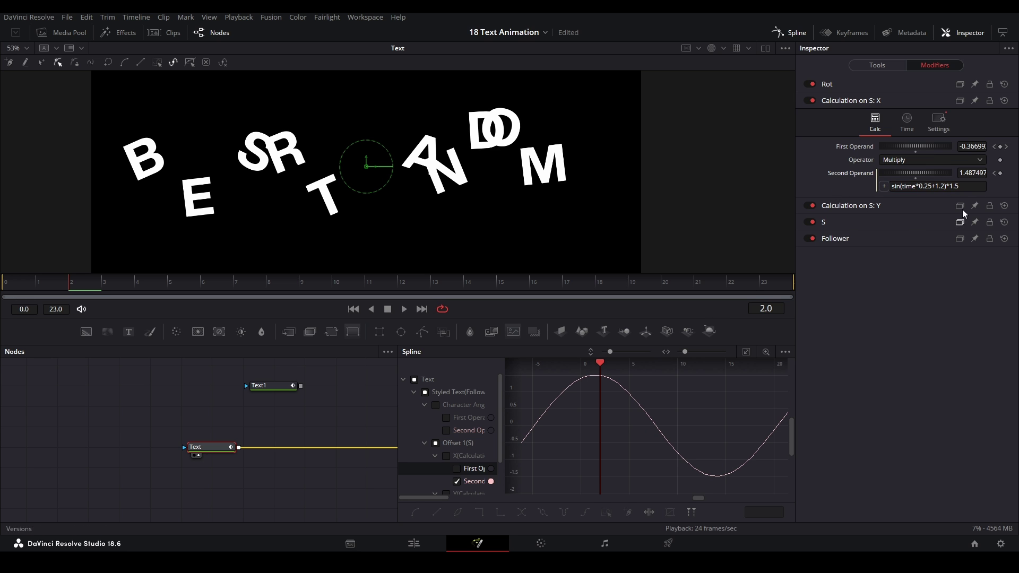
Step: Set the phase offset so the Second Operand expression reads sin(time*0.25+1.5)*1.5
{"action": "left_click", "coordinate": [947, 187]}
{"action": "key", "text": "BackSpace"}
{"action": "type", "text": "5"}
{"action": "key", "text": "Return"}
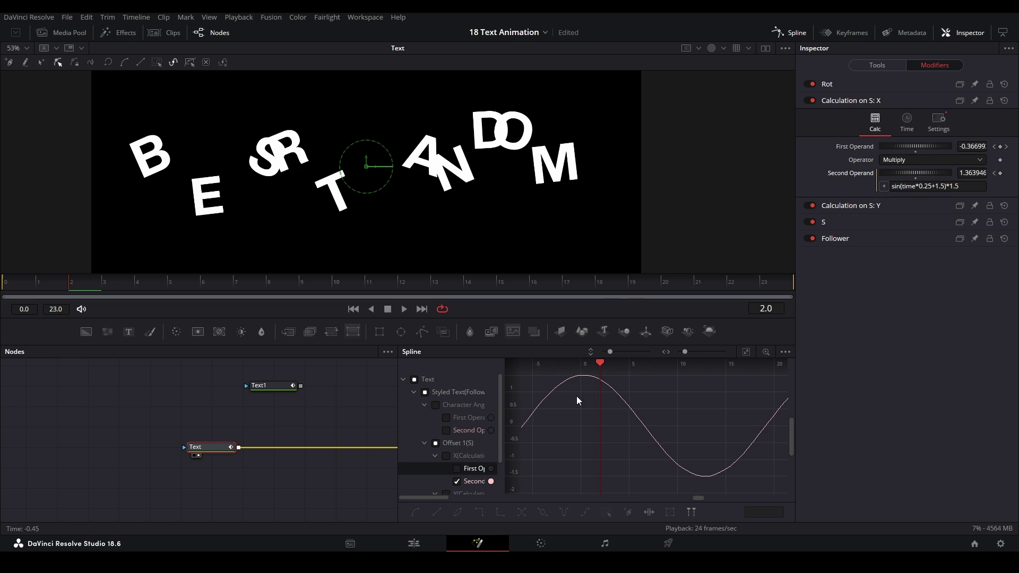
Step: Return to frame 0 and examine the sine curve's amplitude against the value scale and the expression's 1.5 multiplier
{"action": "left_click", "coordinate": [19, 290]}
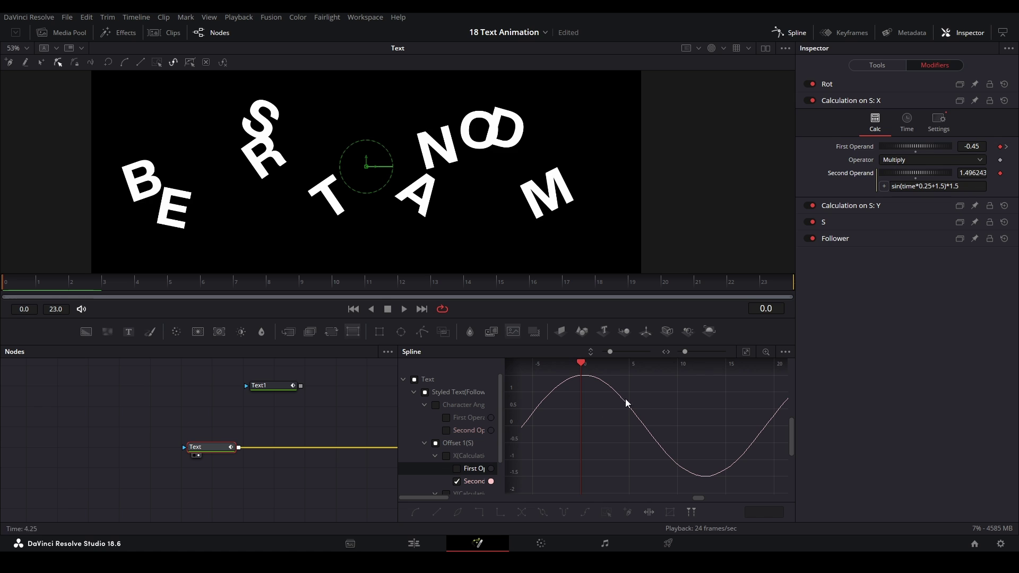
{"action": "left_click", "coordinate": [966, 186]}
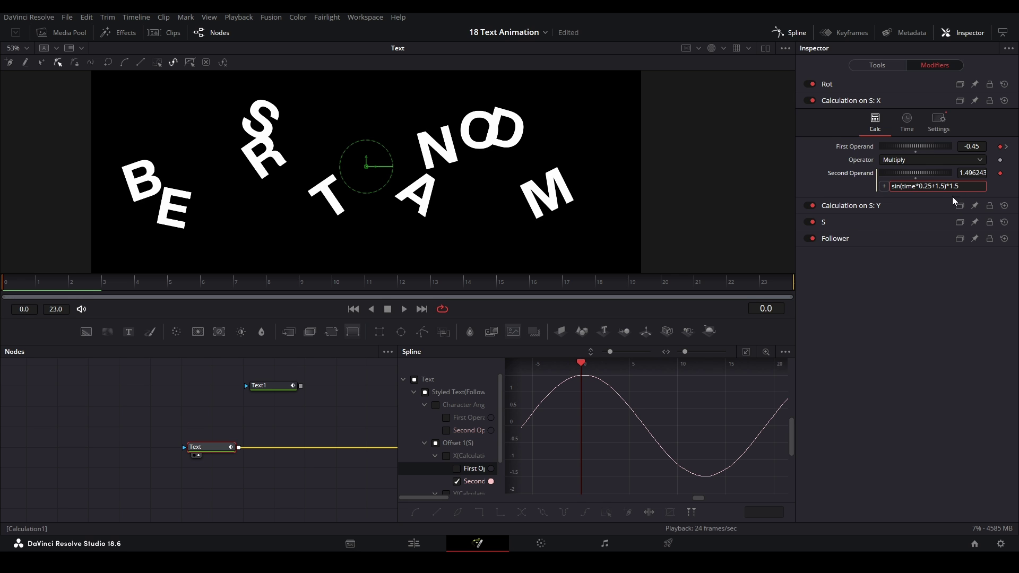
{"action": "mouse_move", "coordinate": [593, 395]}
{"action": "left_mouse_down"}
{"action": "mouse_move", "coordinate": [610, 418]}
{"action": "mouse_move", "coordinate": [607, 401]}
{"action": "left_mouse_up"}
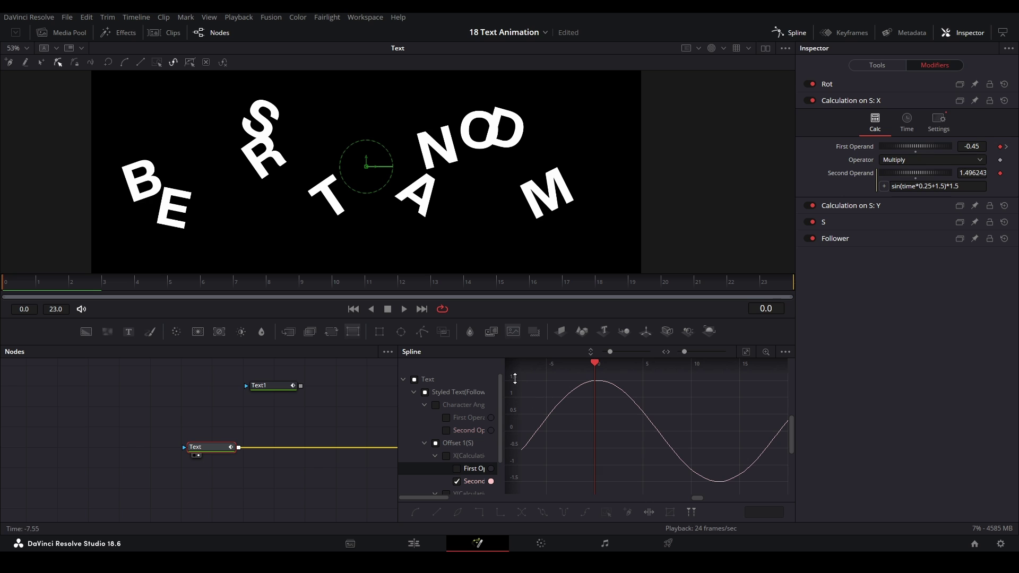
{"action": "left_click_drag", "start_coordinate": [512, 376], "coordinate": [513, 381]}
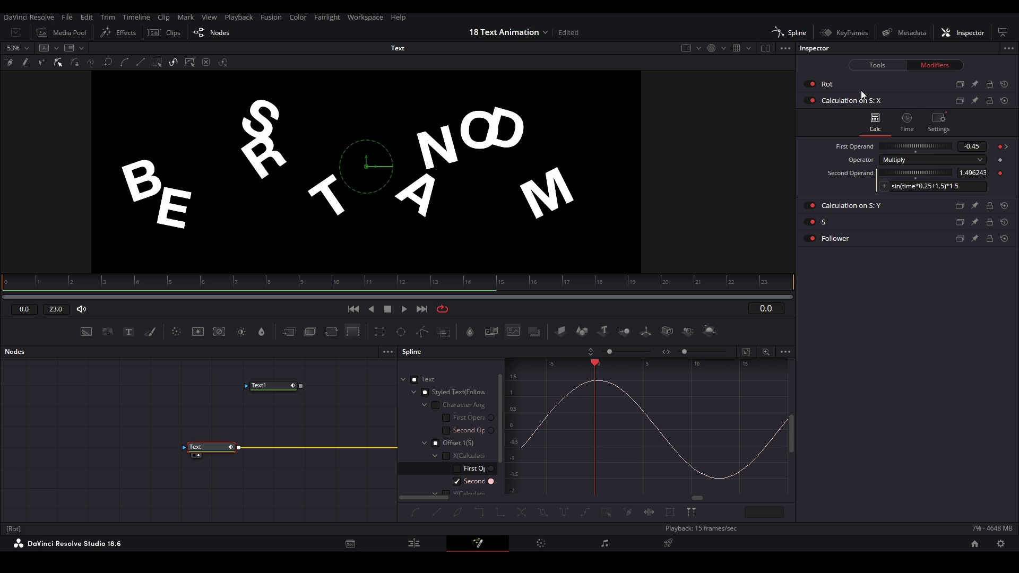
Step: Open the S modifier's controls and display the X calculation's First Operand curve together with its Second Operand curve
{"action": "left_click", "coordinate": [849, 222]}
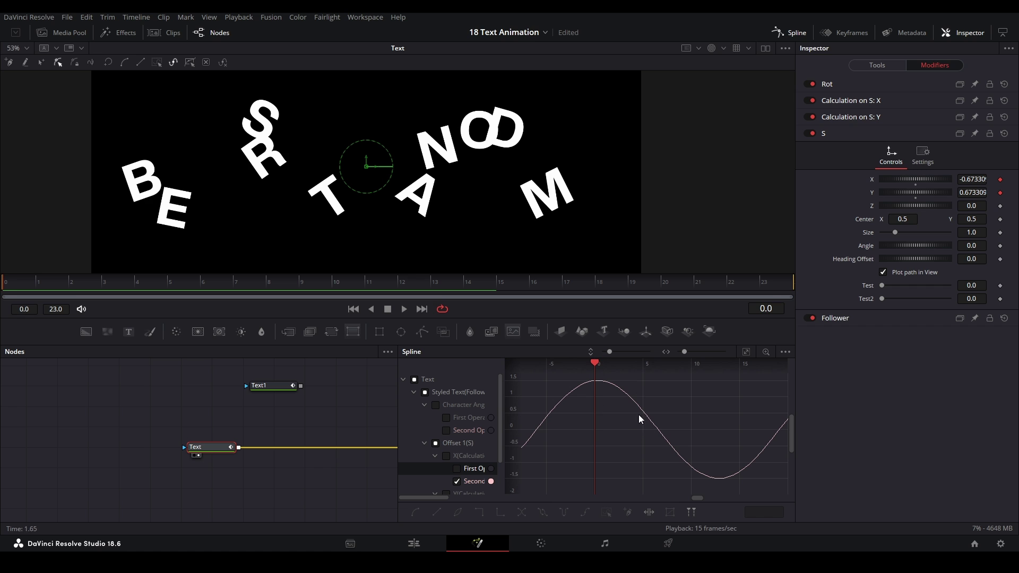
{"action": "scroll", "coordinate": [639, 408], "scroll_direction": "down", "scroll_amount": 10}
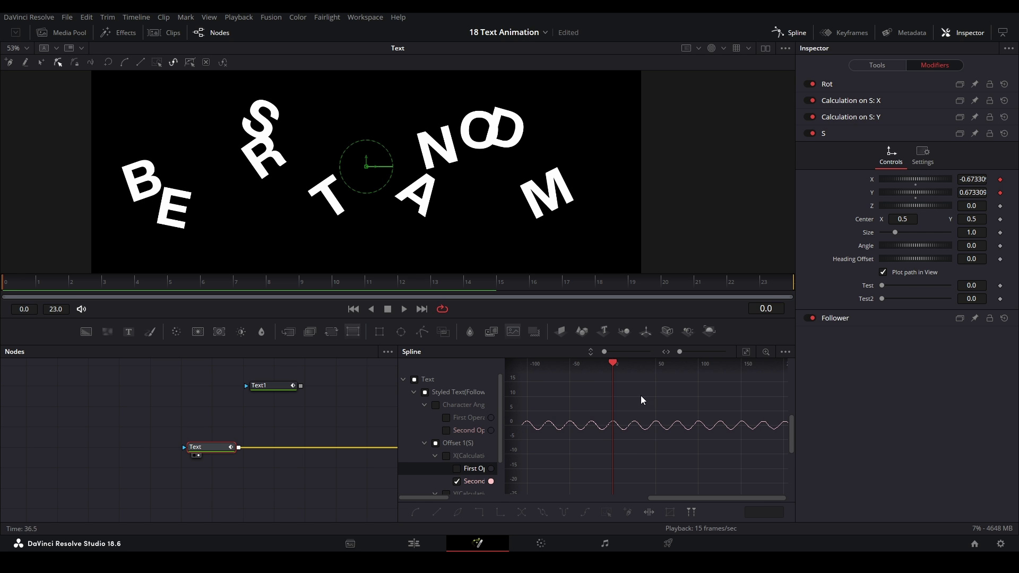
{"action": "scroll", "coordinate": [684, 431], "scroll_direction": "up", "scroll_amount": 4}
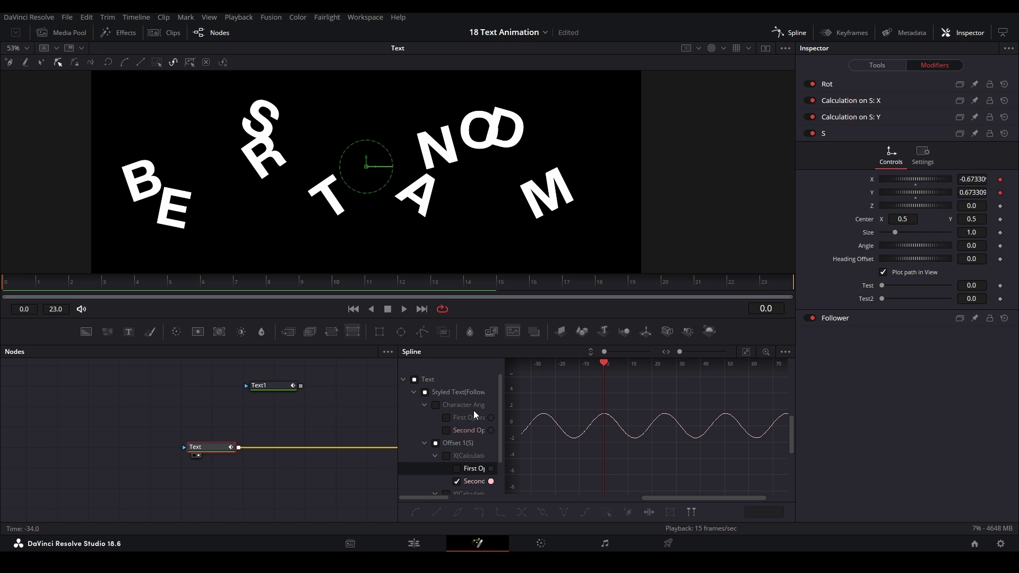
{"action": "left_click", "coordinate": [457, 470]}
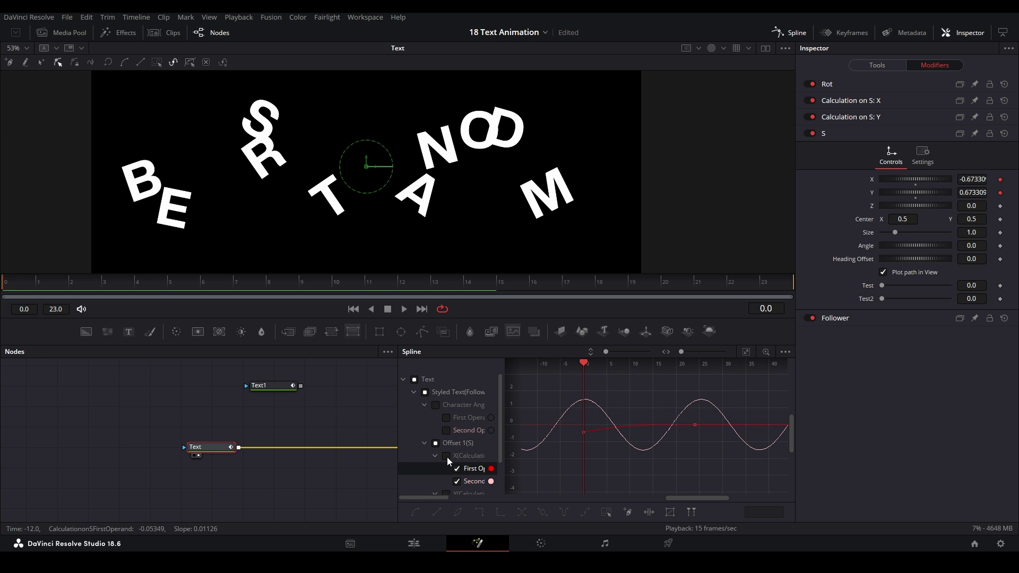
Step: Replace the X calculation's operand curves with its combined result curve and play and scrub the animation against it
{"action": "left_click", "coordinate": [457, 469]}
{"action": "left_click", "coordinate": [456, 480]}
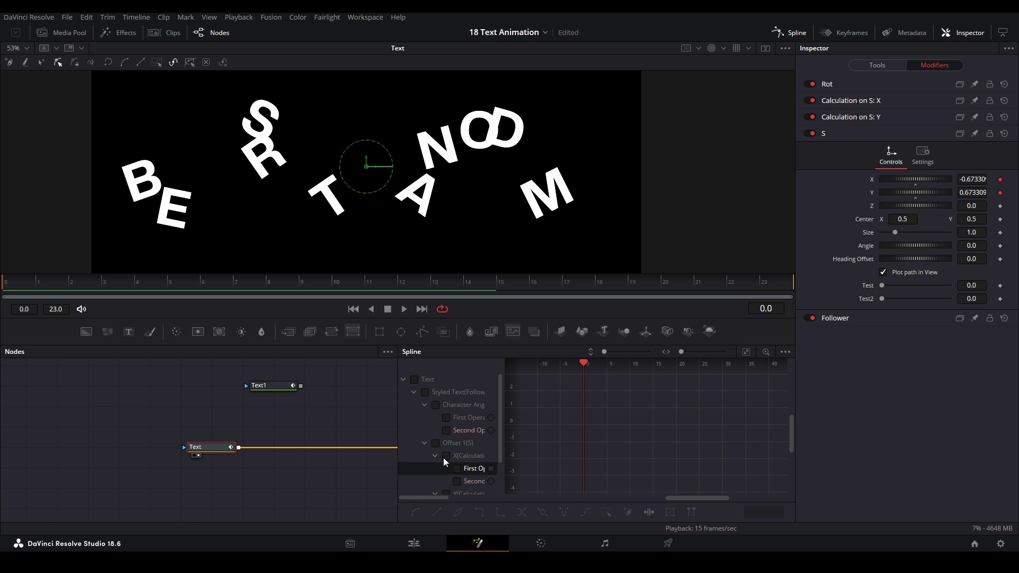
{"action": "left_click", "coordinate": [445, 456]}
{"action": "key", "text": "space"}
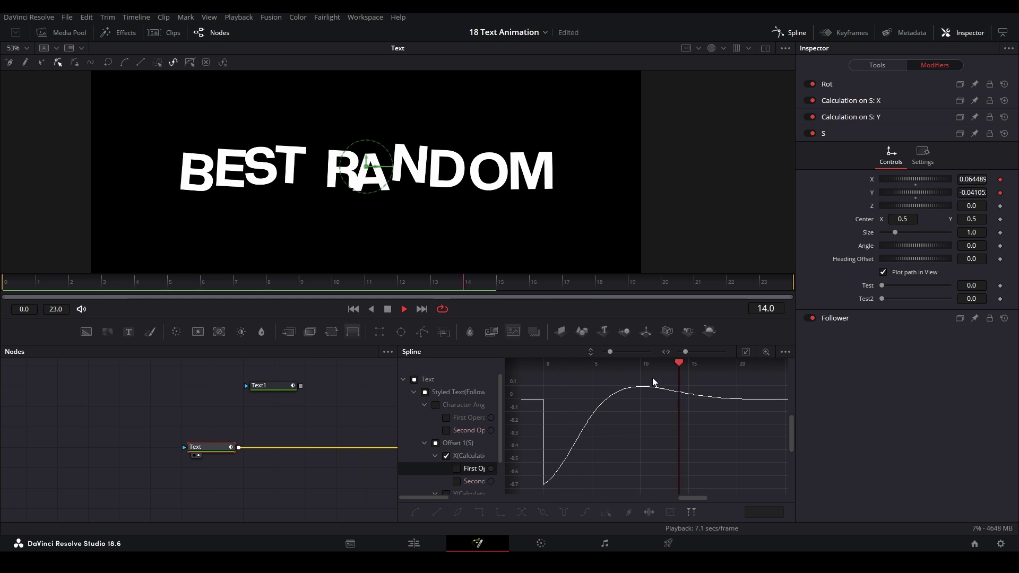
{"action": "scroll", "coordinate": [668, 414], "scroll_direction": "down", "scroll_amount": 5}
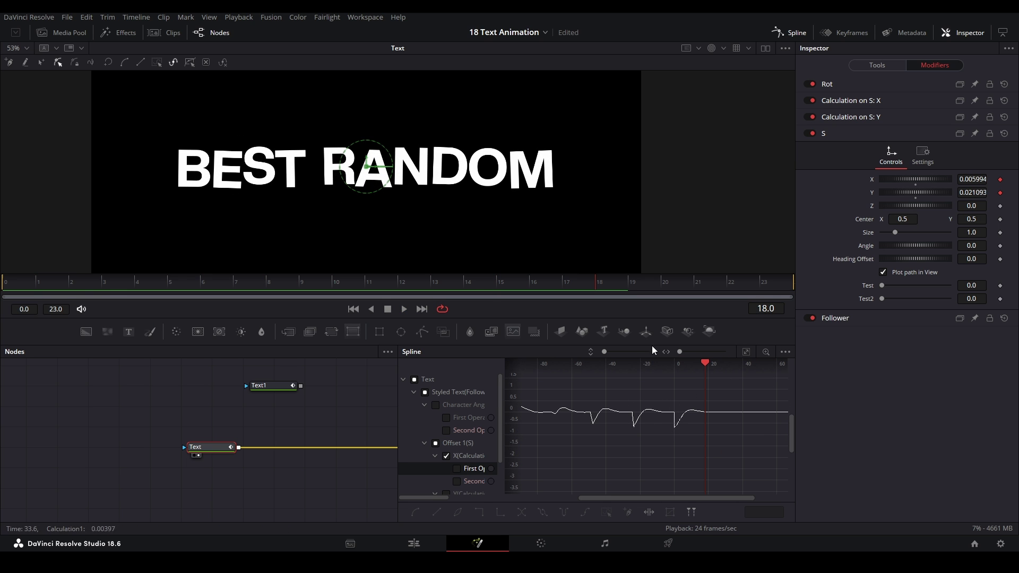
{"action": "left_click_drag", "start_coordinate": [93, 283], "coordinate": [665, 285]}
Step: Save the project and expand the Rot, Calculation on S: X and Calculation on S: Y controls together with S
{"action": "key", "text": "ctrl+s"}
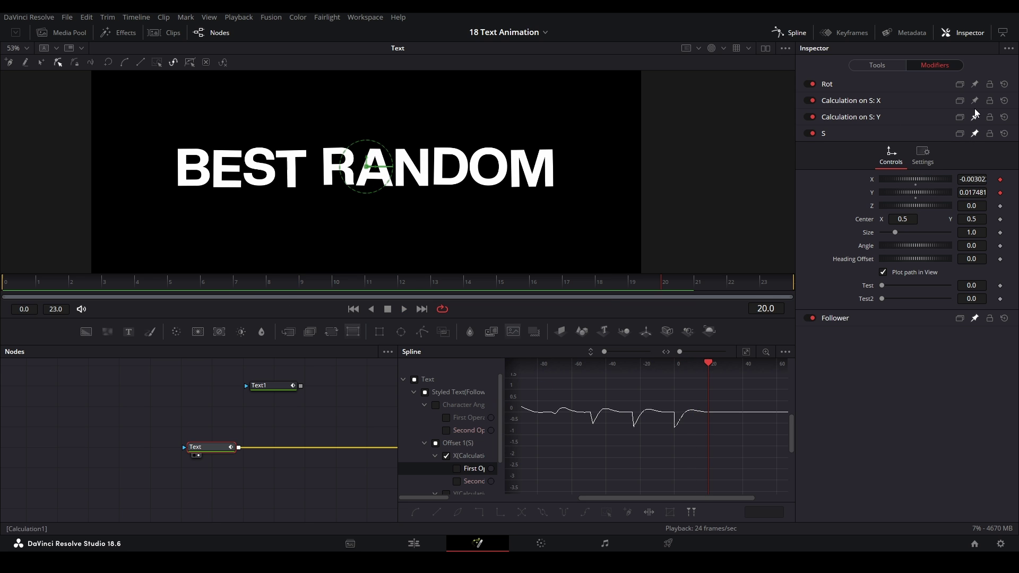
{"action": "left_click", "coordinate": [885, 85]}
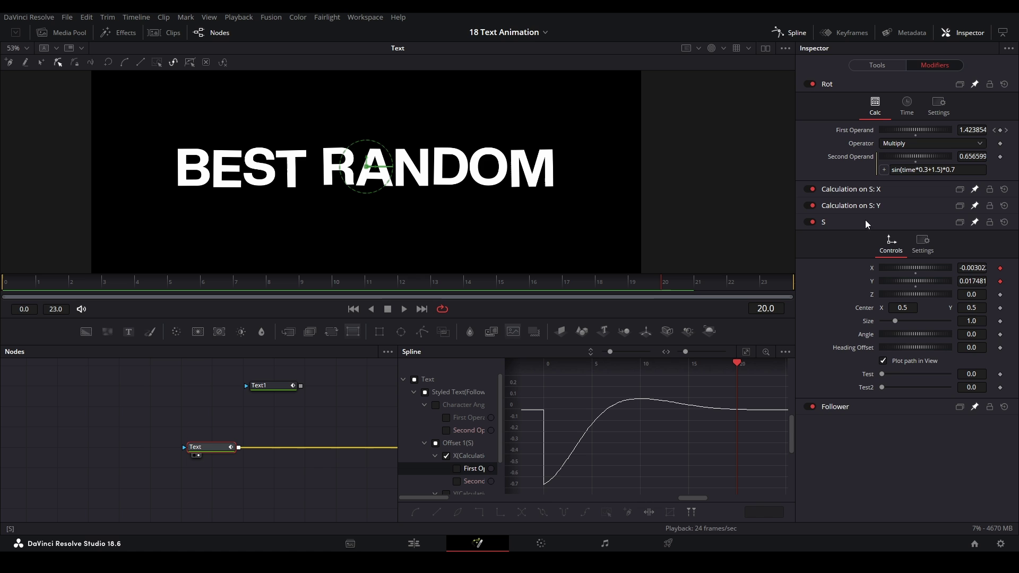
{"action": "left_click", "coordinate": [875, 189]}
{"action": "left_click", "coordinate": [863, 294]}
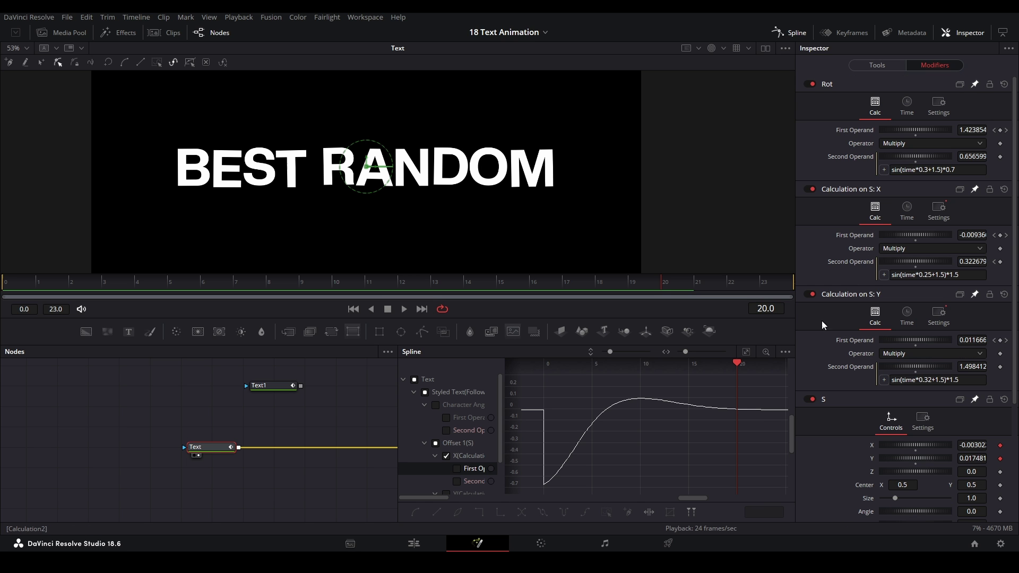
Step: Scrub between frames 0 and 23 and play the animation to compare operand values across the three calculations
{"action": "left_click", "coordinate": [760, 282]}
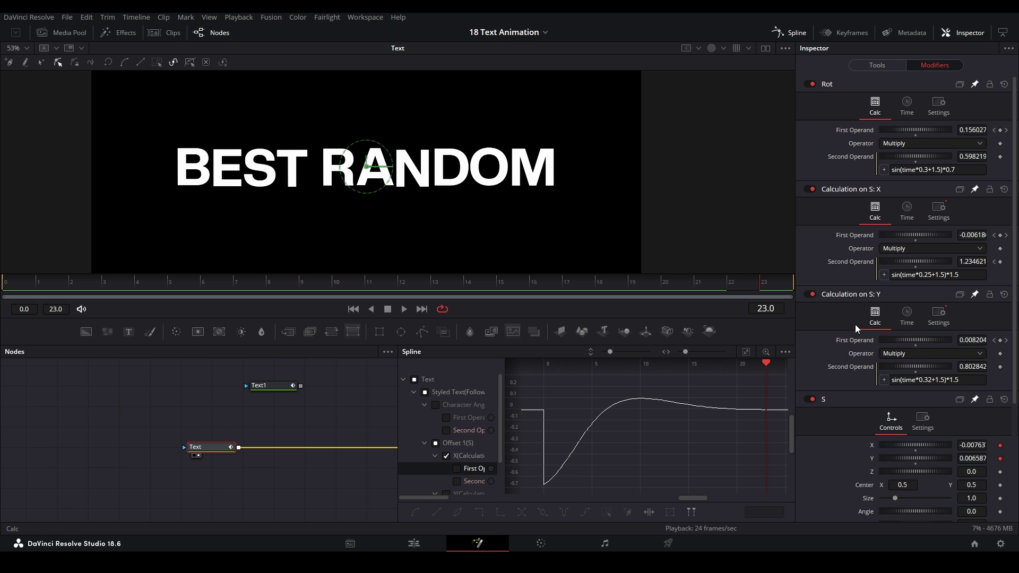
{"action": "left_click_drag", "start_coordinate": [467, 277], "coordinate": [5, 287]}
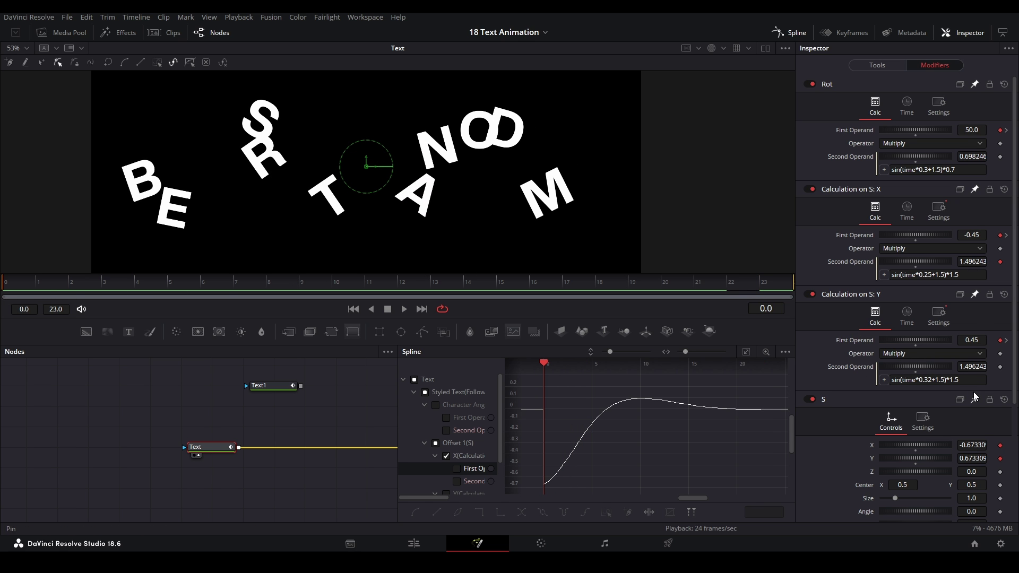
{"action": "left_click", "coordinate": [555, 277]}
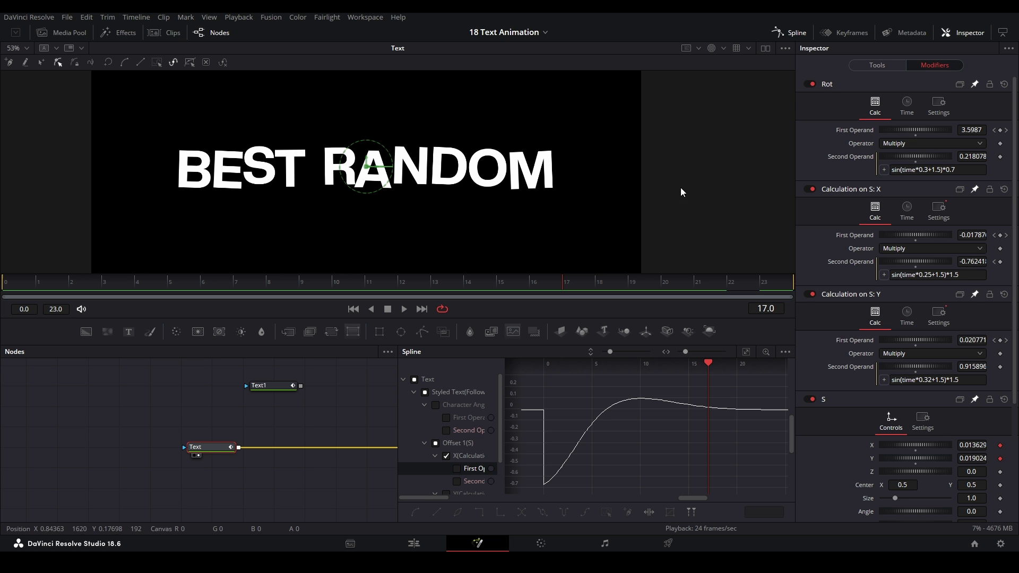
{"action": "left_click", "coordinate": [663, 287]}
{"action": "key", "text": "space"}
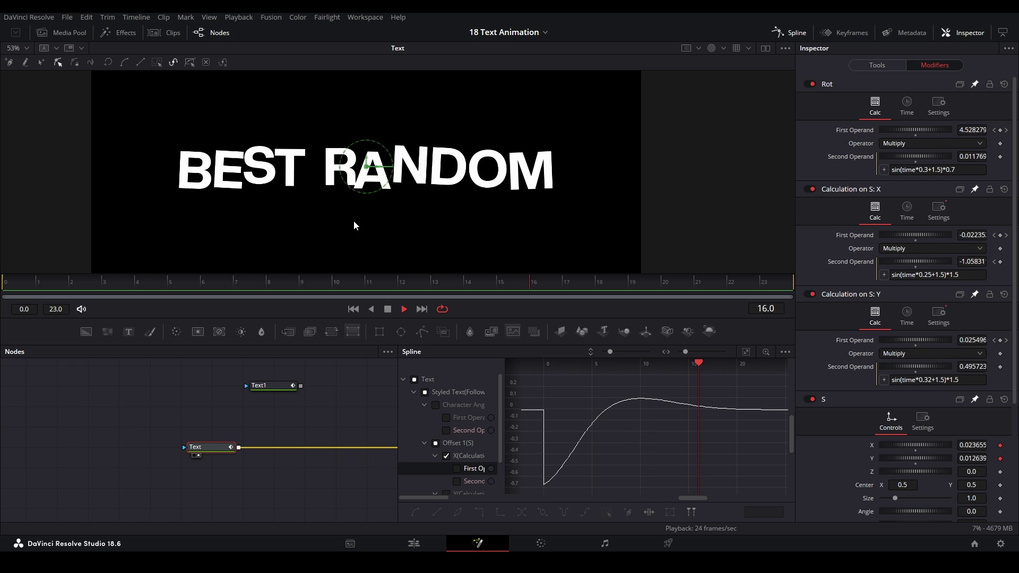
{"action": "key", "text": "space"}
Step: Display only the First Operand curves of the character angle, X offset and Y offset calculations
{"action": "left_click", "coordinate": [424, 392]}
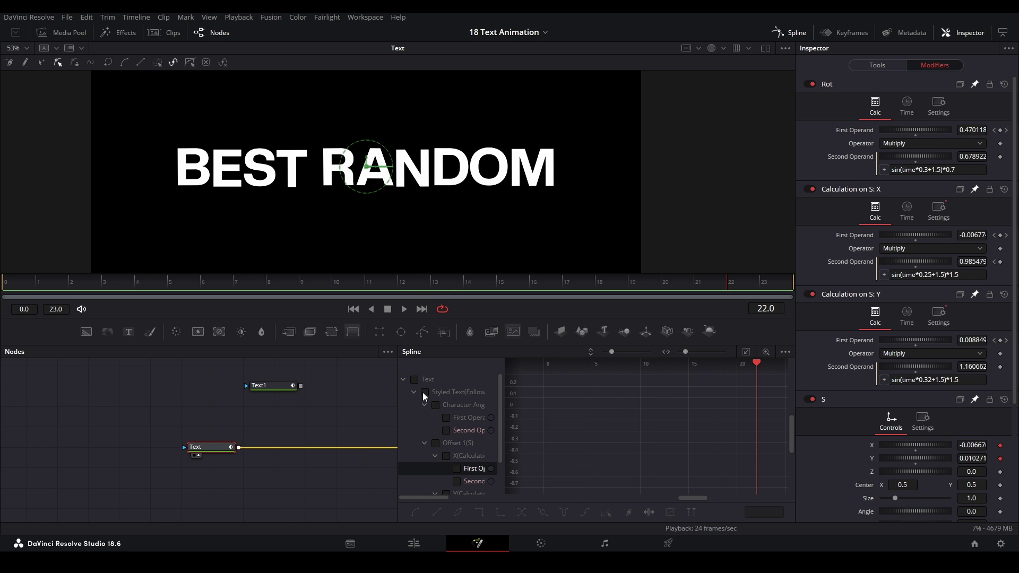
{"action": "left_click", "coordinate": [446, 417]}
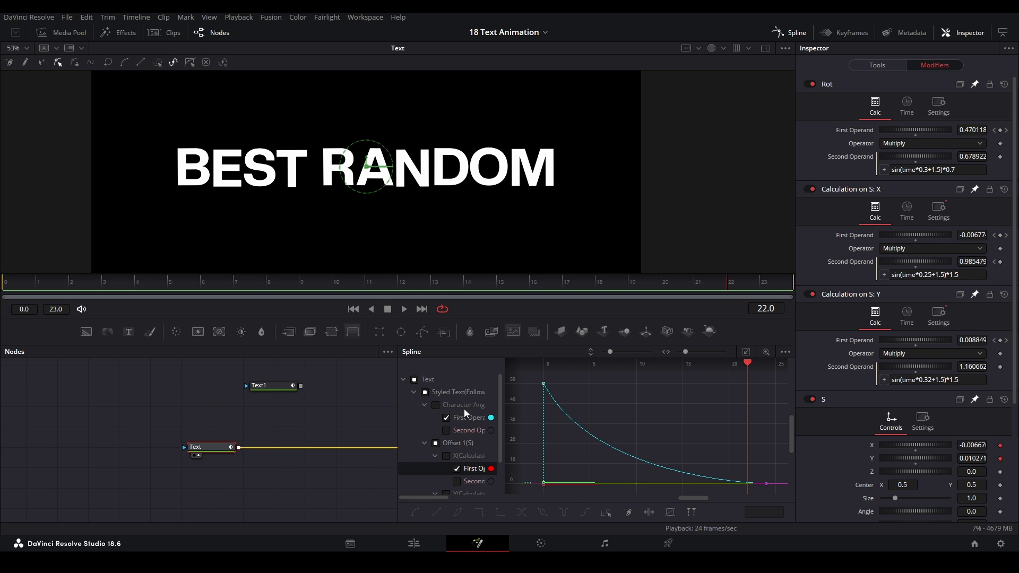
{"action": "scroll", "coordinate": [456, 427], "scroll_direction": "down", "scroll_amount": 1}
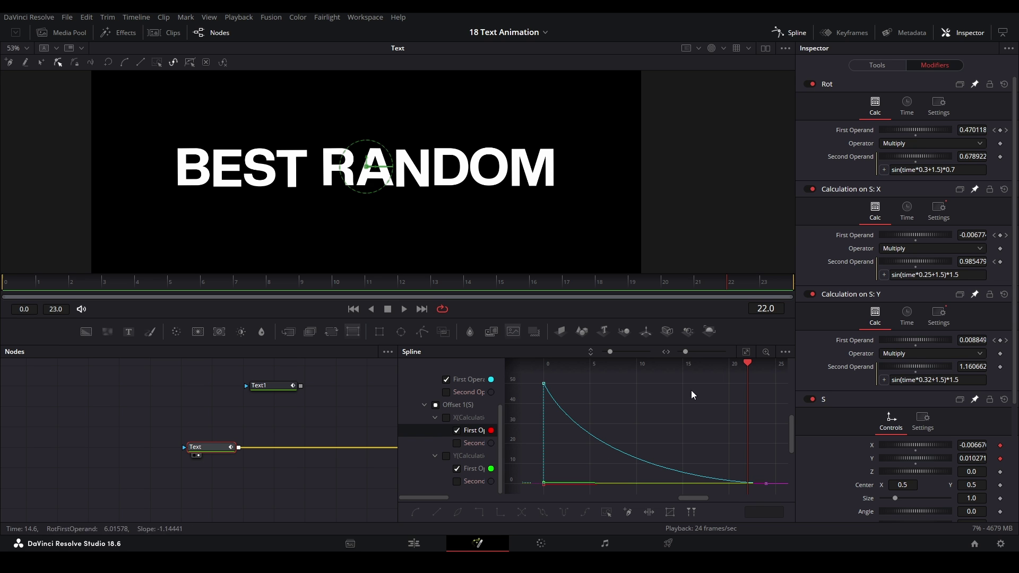
Step: Return to frame 0, hide the rotation curve and examine the fitted X and Y First Operand curves
{"action": "key", "text": "Home"}
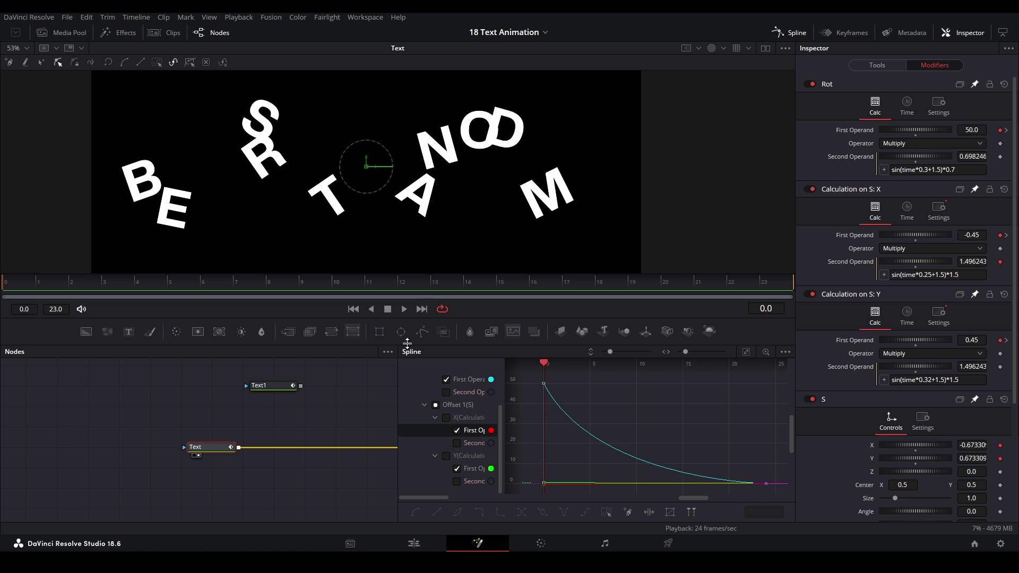
{"action": "left_click", "coordinate": [446, 380]}
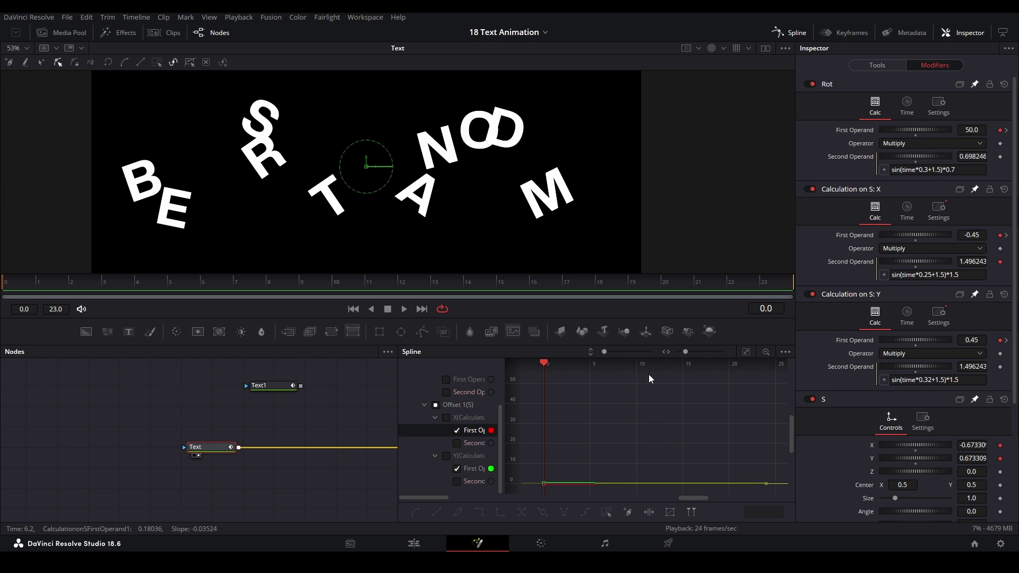
{"action": "left_click", "coordinate": [745, 352]}
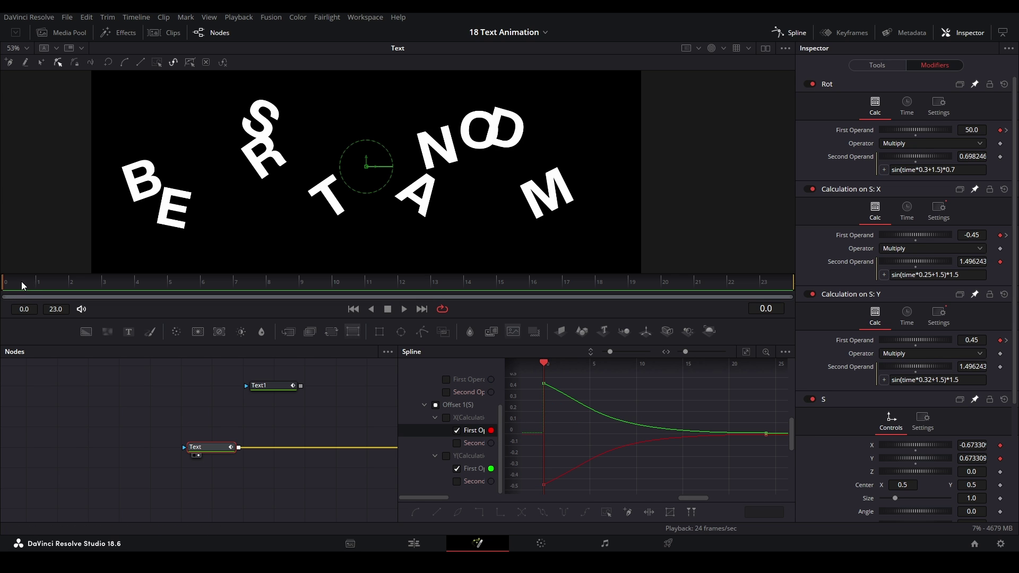
{"action": "left_click_drag", "start_coordinate": [55, 282], "coordinate": [3, 361]}
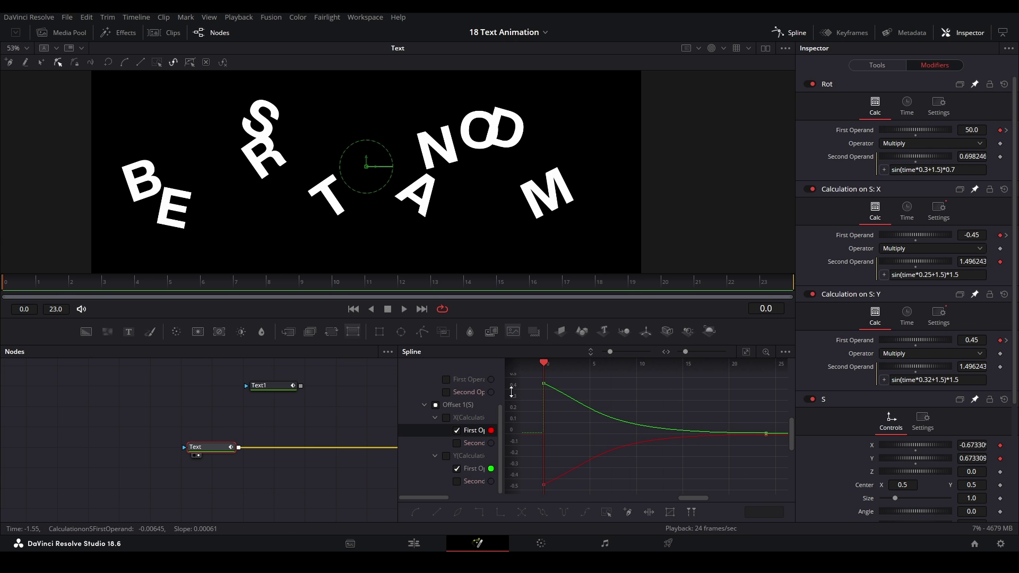
{"action": "left_click_drag", "start_coordinate": [527, 378], "coordinate": [774, 446]}
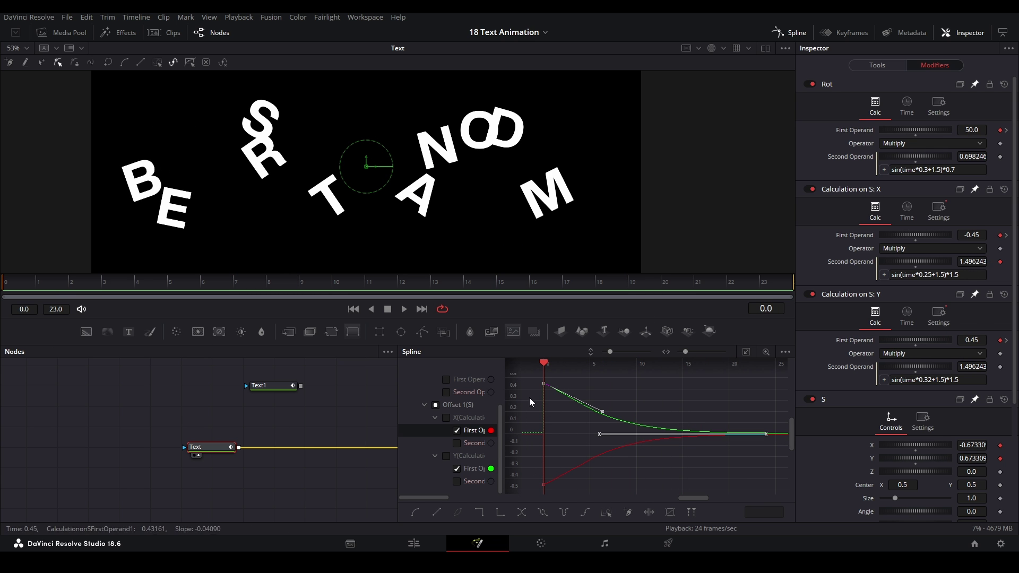
{"action": "left_click", "coordinate": [530, 402]}
Step: Play the animation from the start and examine how the X and Y First Operand curves repeat over the earlier frames
{"action": "left_click", "coordinate": [404, 308]}
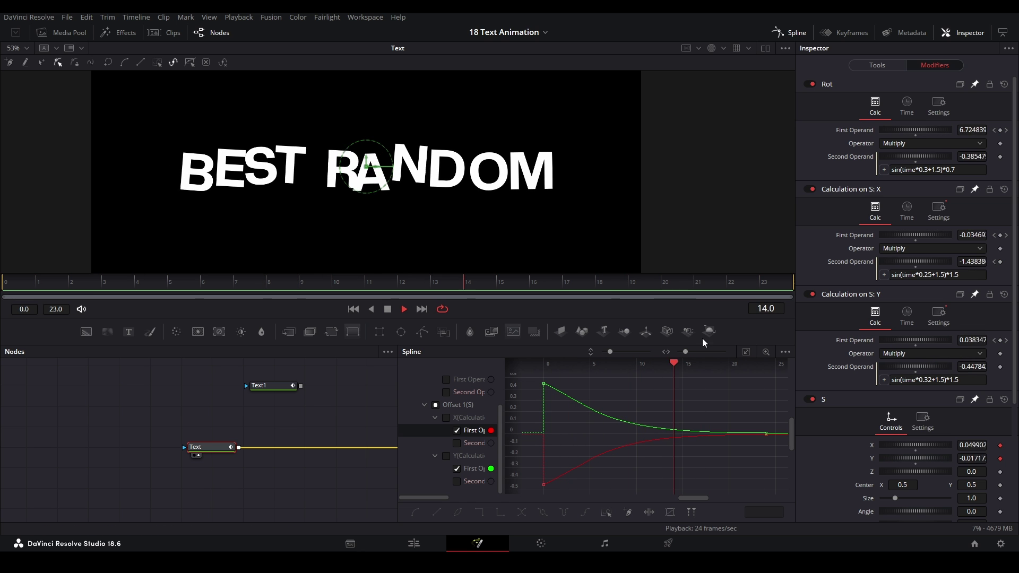
{"action": "key", "text": "space"}
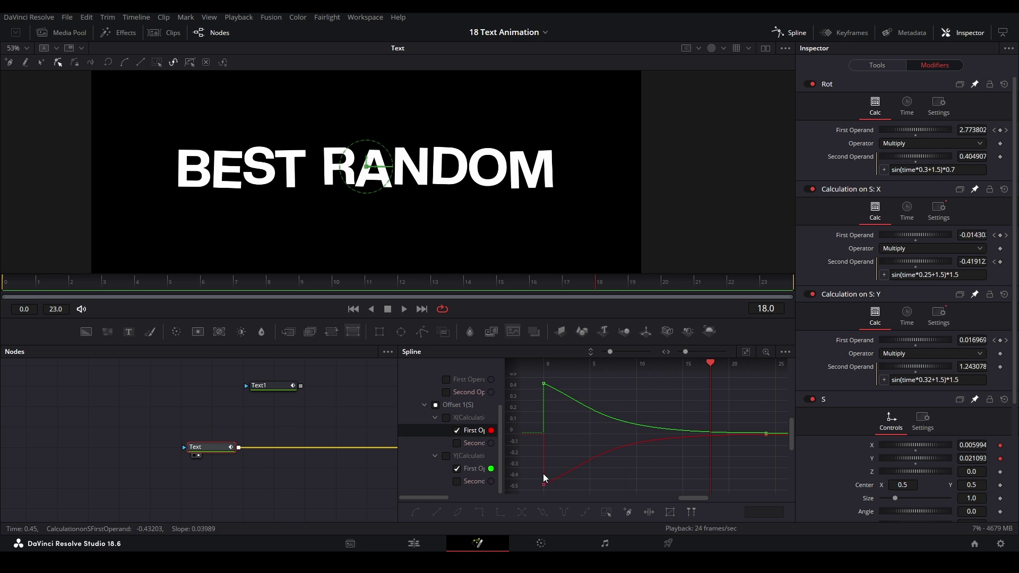
{"action": "left_click", "coordinate": [3, 281]}
{"action": "key", "text": "space"}
{"action": "key", "text": "space"}
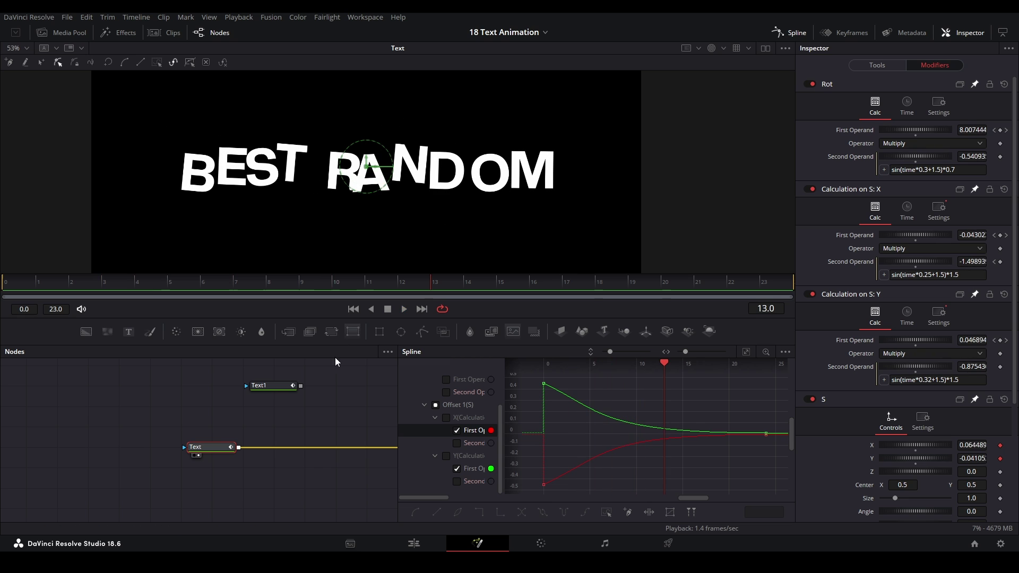
{"action": "left_click_drag", "start_coordinate": [551, 432], "coordinate": [658, 409]}
{"action": "scroll", "coordinate": [648, 431], "scroll_direction": "down", "scroll_amount": 2}
{"action": "scroll", "coordinate": [649, 435], "scroll_direction": "down", "scroll_amount": 2}
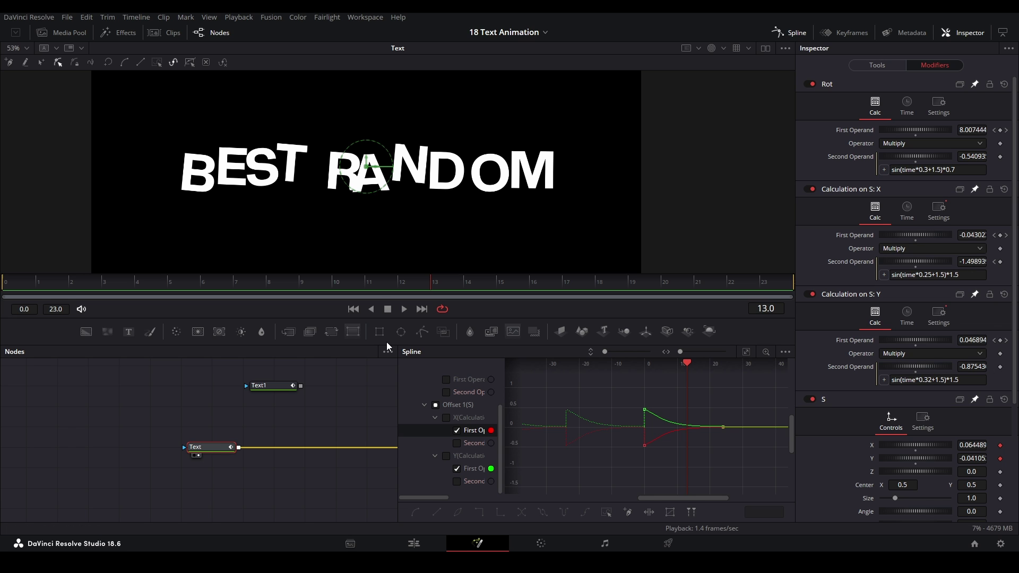
Step: Hide the First Operand curves and display the combined X and Y calculation curves with the playhead at frame 0
{"action": "left_click", "coordinate": [456, 469]}
{"action": "left_click", "coordinate": [456, 430]}
{"action": "left_click_drag", "start_coordinate": [64, 282], "coordinate": [3, 280]}
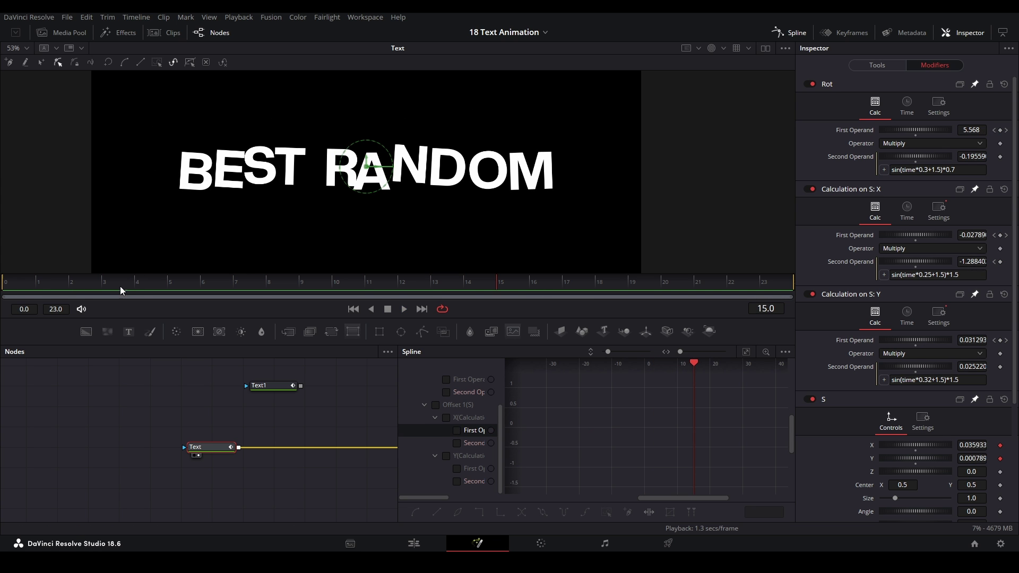
{"action": "left_click", "coordinate": [446, 455]}
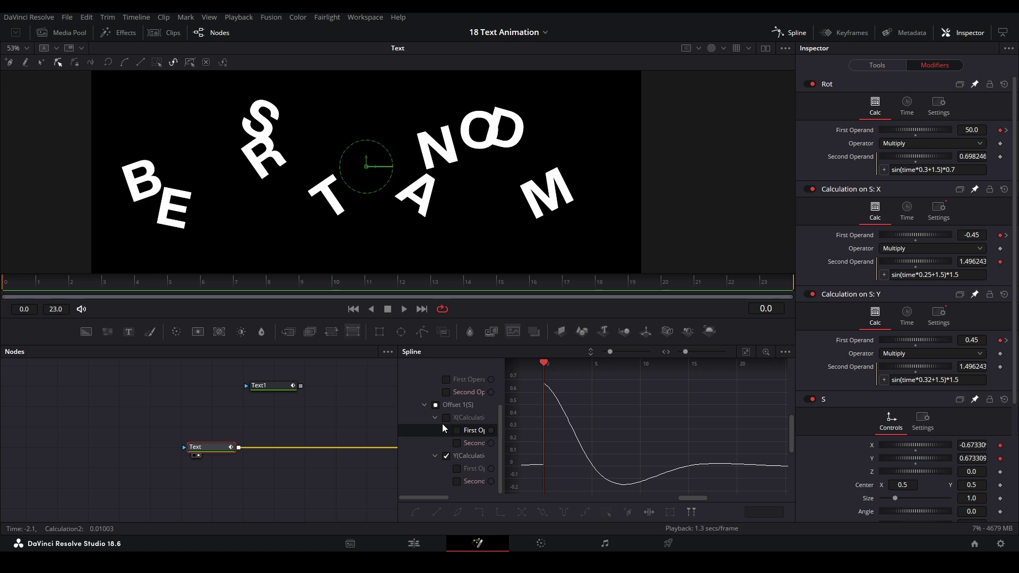
{"action": "left_click", "coordinate": [446, 418]}
{"action": "scroll", "coordinate": [496, 429], "scroll_direction": "up", "scroll_amount": 3}
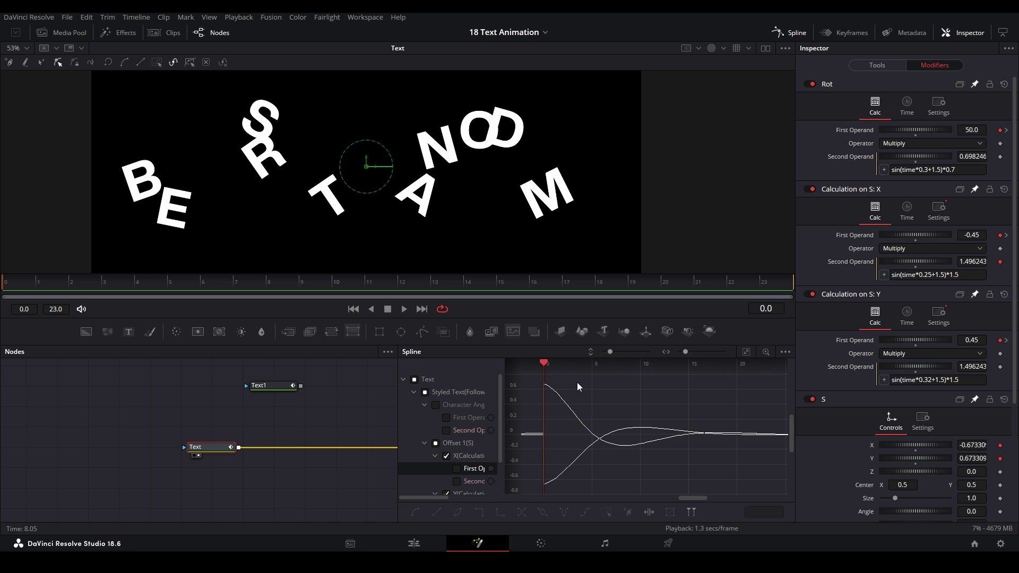
Step: Examine how the combined X and Y calculation curves vary from one loop to the next across the negative frames
{"action": "scroll", "coordinate": [632, 440], "scroll_direction": "up", "scroll_amount": 1}
{"action": "key", "text": "minus"}
{"action": "left_click_drag", "start_coordinate": [507, 451], "coordinate": [689, 435]}
{"action": "left_click_drag", "start_coordinate": [596, 434], "coordinate": [693, 420]}
{"action": "scroll", "coordinate": [695, 423], "scroll_direction": "left", "scroll_amount": 3}
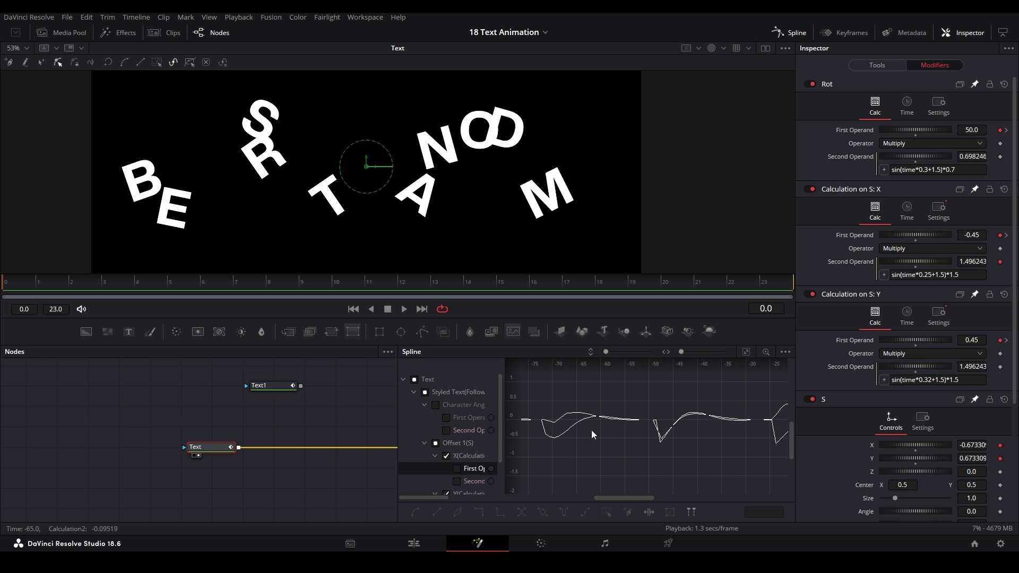
{"action": "scroll", "coordinate": [647, 448], "scroll_direction": "right", "scroll_amount": 8}
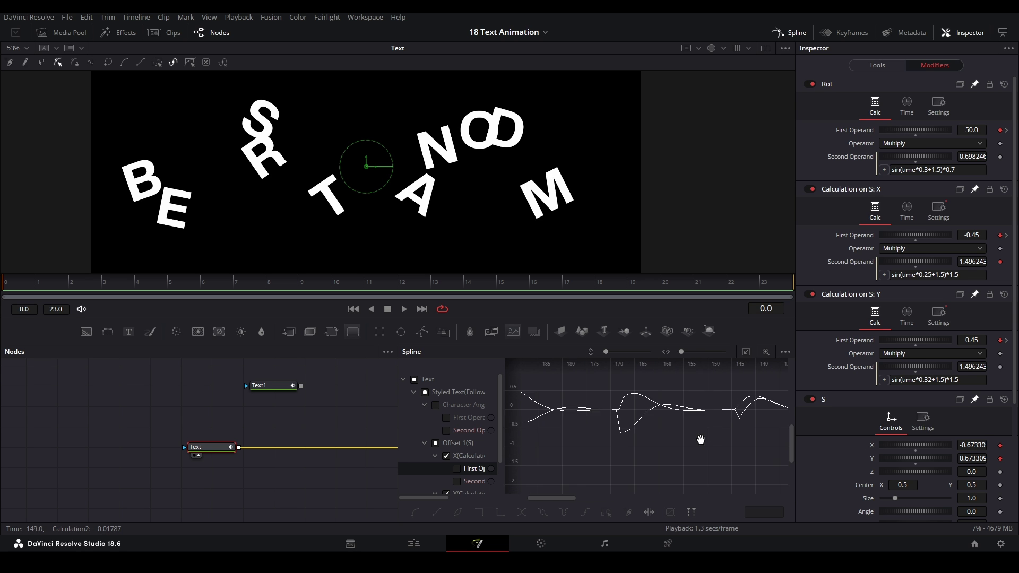
{"action": "scroll", "coordinate": [553, 451], "scroll_direction": "right", "scroll_amount": 5}
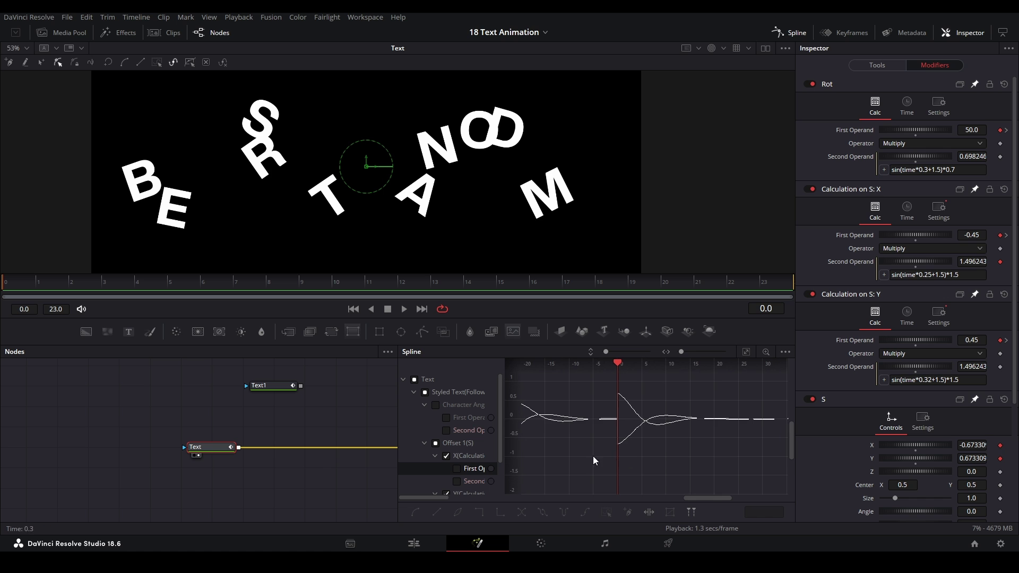
Step: Add the Character Angle calculation's curve to the X and Y curves, examine all three and scrub the animation
{"action": "left_click", "coordinate": [436, 407]}
{"action": "scroll", "coordinate": [635, 430], "scroll_direction": "down", "scroll_amount": 5}
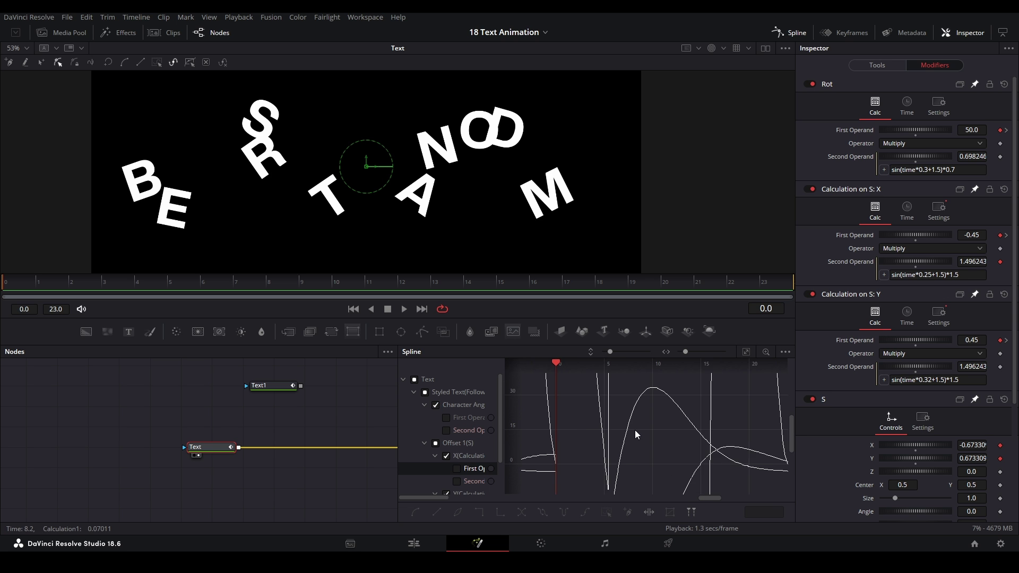
{"action": "left_click_drag", "start_coordinate": [623, 422], "coordinate": [670, 475]}
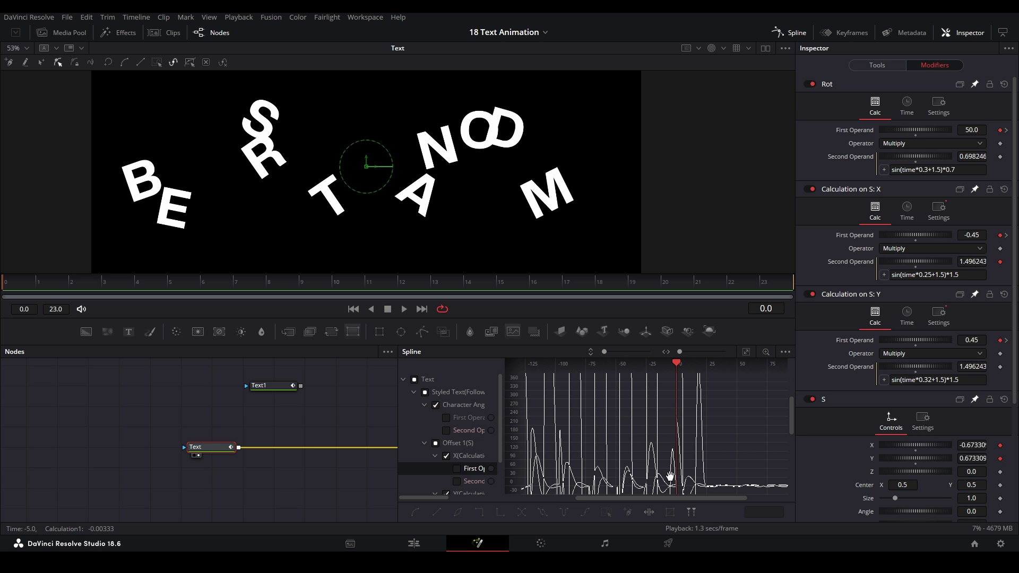
{"action": "left_click_drag", "start_coordinate": [518, 407], "coordinate": [516, 511]}
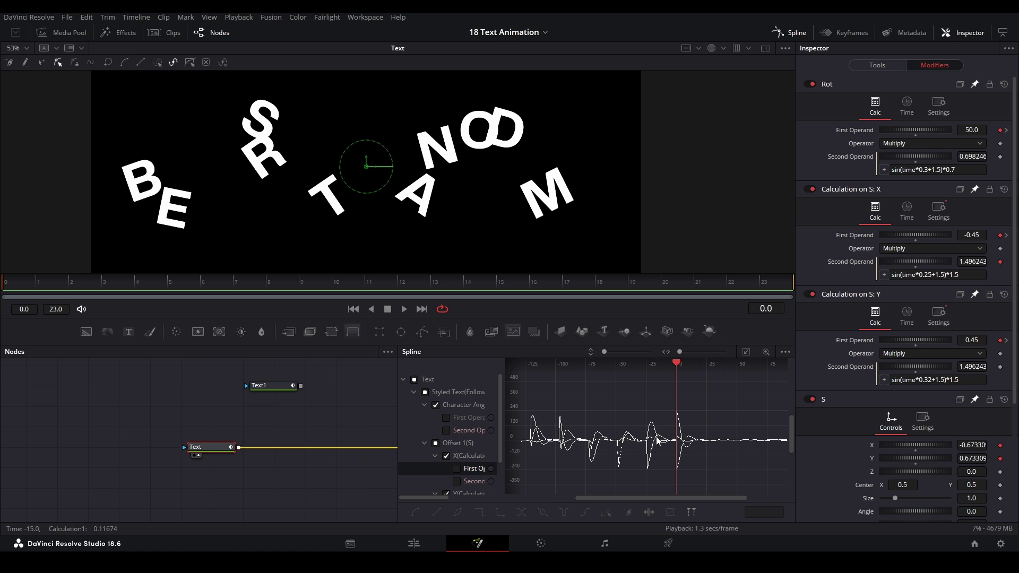
{"action": "scroll", "coordinate": [650, 436], "scroll_direction": "up", "scroll_amount": 3}
{"action": "left_click_drag", "start_coordinate": [654, 436], "coordinate": [592, 423]}
{"action": "left_click_drag", "start_coordinate": [18, 287], "coordinate": [661, 287]}
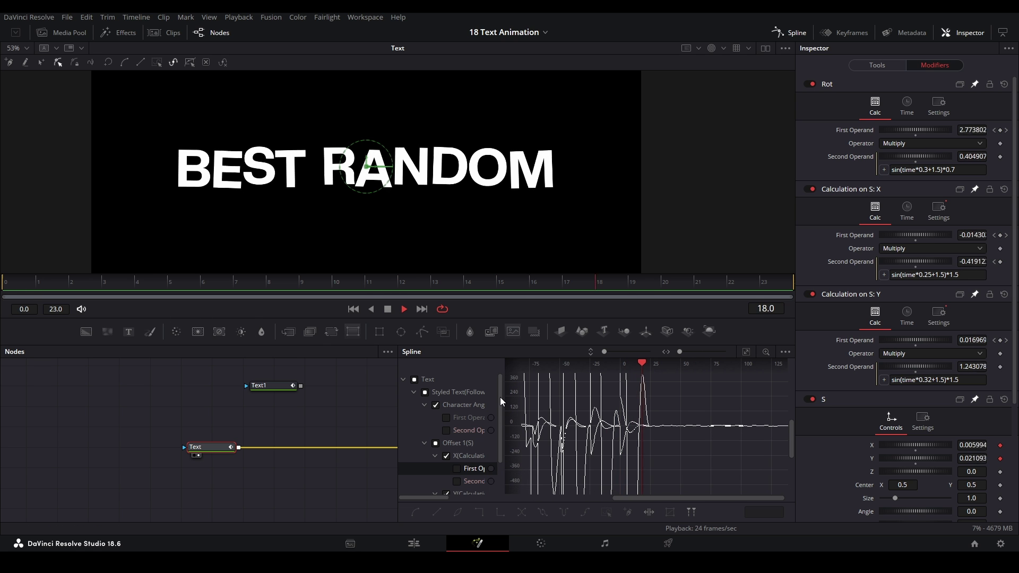
Step: Close the spline editor, select the Text node and show its tool settings
{"action": "left_click", "coordinate": [352, 426]}
{"action": "left_click", "coordinate": [794, 33]}
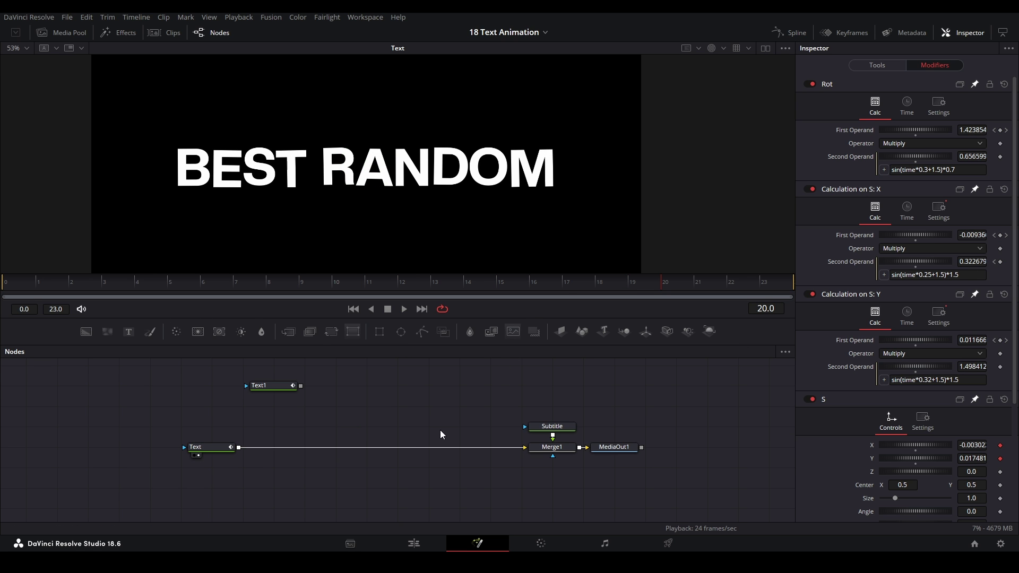
{"action": "left_click", "coordinate": [223, 449]}
{"action": "left_click", "coordinate": [881, 65]}
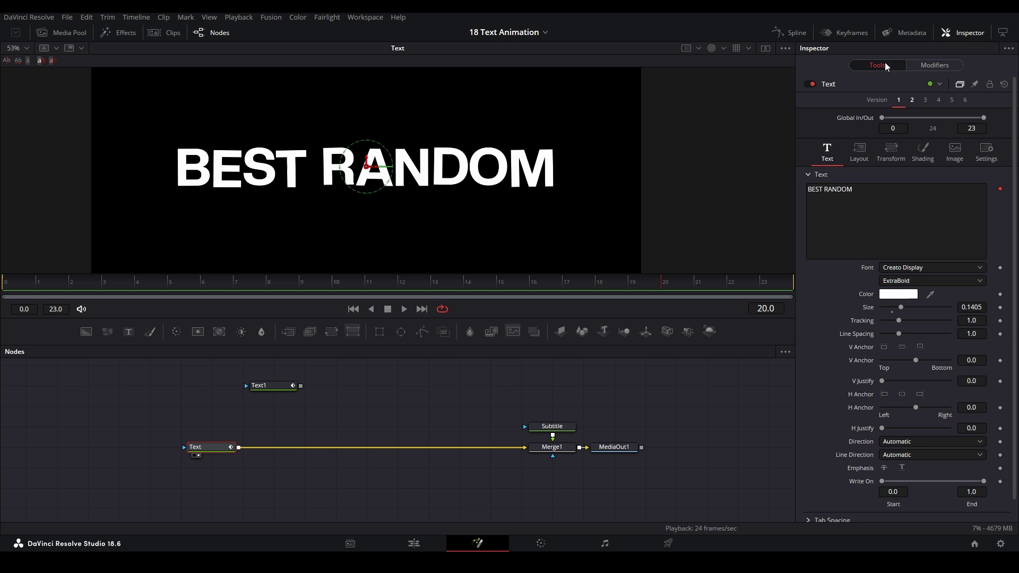
Step: Play the BEST RANDOM animation from frame 0 and scrub back to its opening frames
{"action": "left_click", "coordinate": [4, 282]}
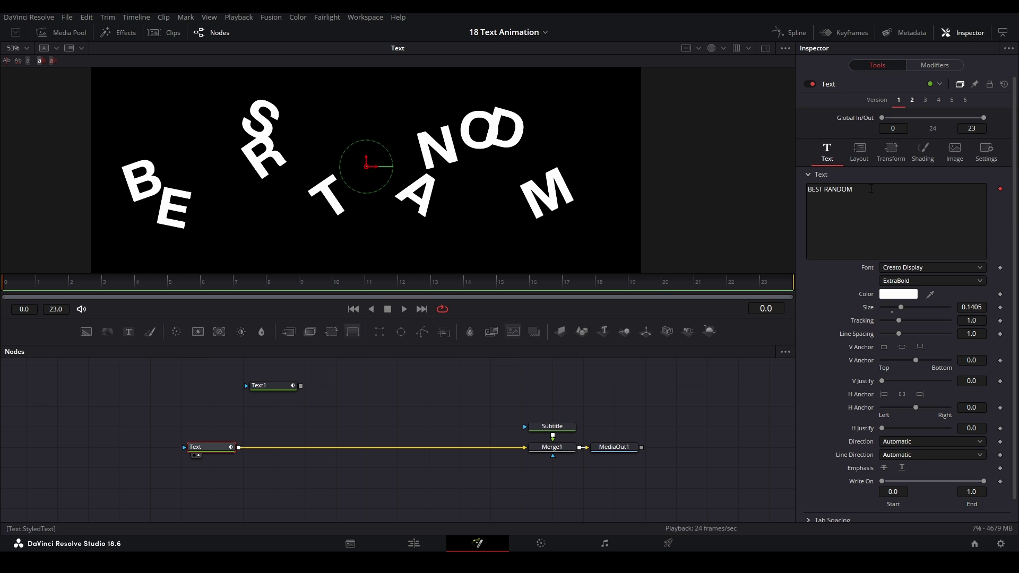
{"action": "key", "text": "space"}
{"action": "key", "text": "space"}
{"action": "left_click_drag", "start_coordinate": [238, 280], "coordinate": [42, 292]}
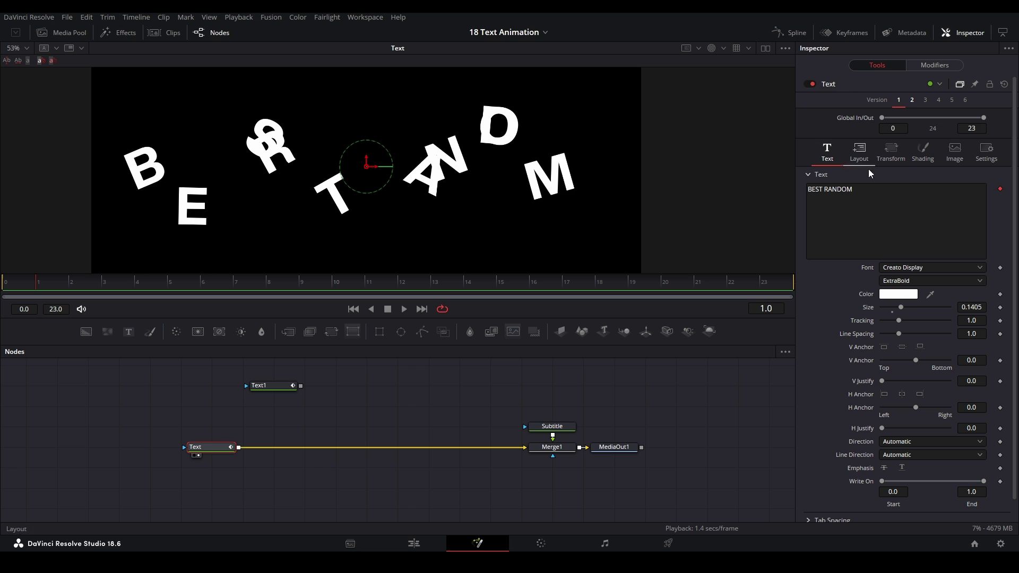
Step: Show the Text node's Transform settings and examine the letters' motion by scrubbing and playing the animation, ending at frame 0
{"action": "left_click", "coordinate": [901, 159]}
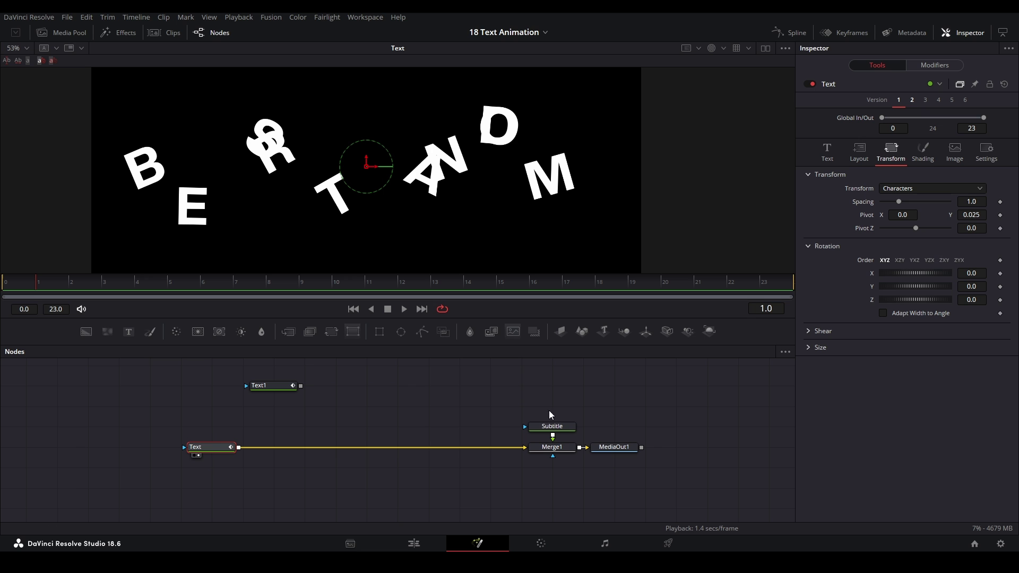
{"action": "left_click", "coordinate": [20, 288]}
{"action": "left_click_drag", "start_coordinate": [23, 286], "coordinate": [709, 249]}
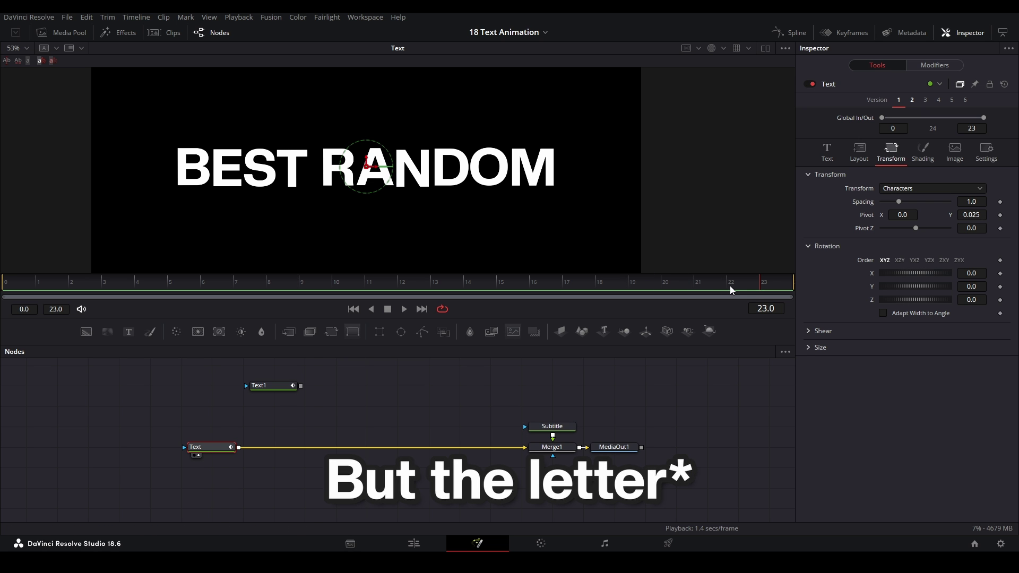
{"action": "left_click_drag", "start_coordinate": [730, 285], "coordinate": [116, 283]}
{"action": "key", "text": "space"}
{"action": "key", "text": "space"}
{"action": "left_click_drag", "start_coordinate": [244, 281], "coordinate": [679, 285]}
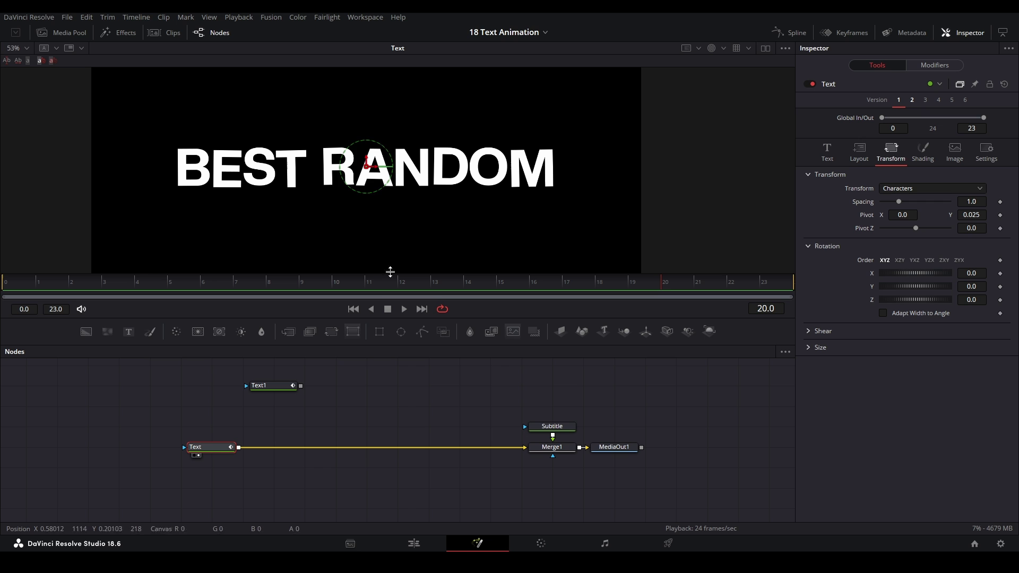
{"action": "left_click_drag", "start_coordinate": [344, 280], "coordinate": [3, 300]}
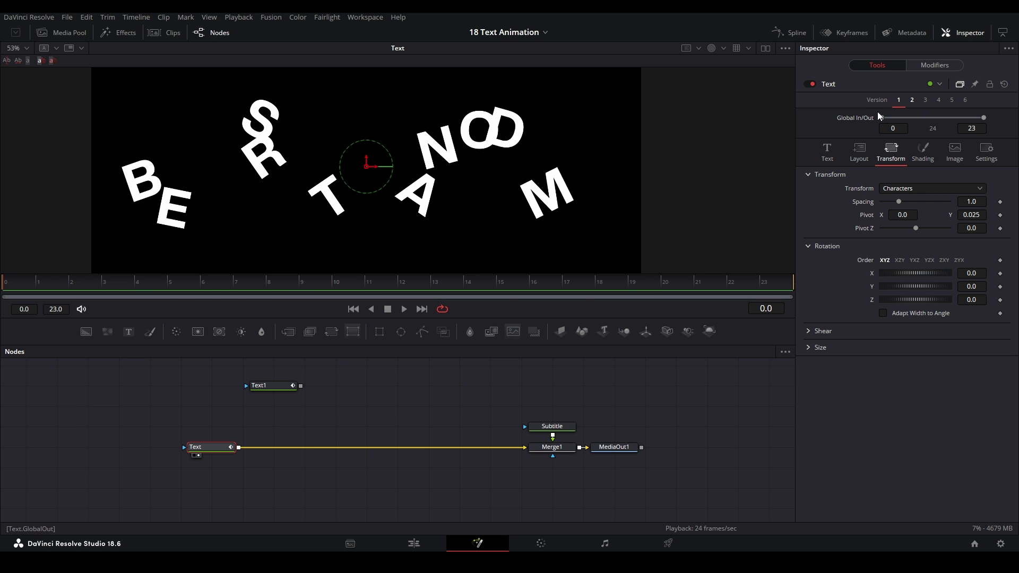
Step: Play the looping letter animation from frame 0 and review it with the whole text in a smaller view
{"action": "key", "text": "space"}
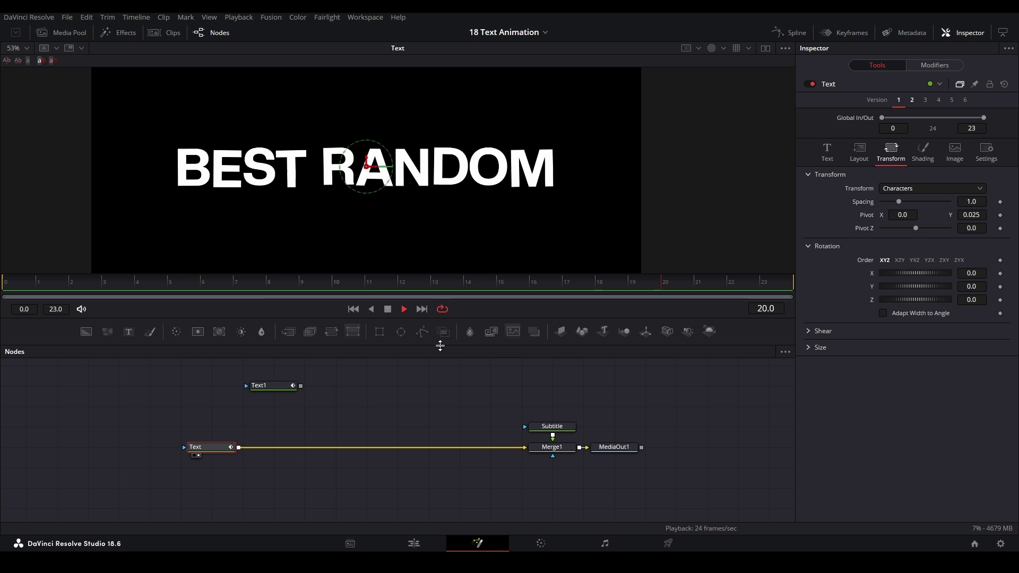
{"action": "mouse_move", "coordinate": [440, 283]}
{"action": "left_mouse_down"}
{"action": "mouse_move", "coordinate": [504, 283]}
{"action": "mouse_move", "coordinate": [443, 292]}
{"action": "left_mouse_up"}
{"action": "key", "text": "space"}
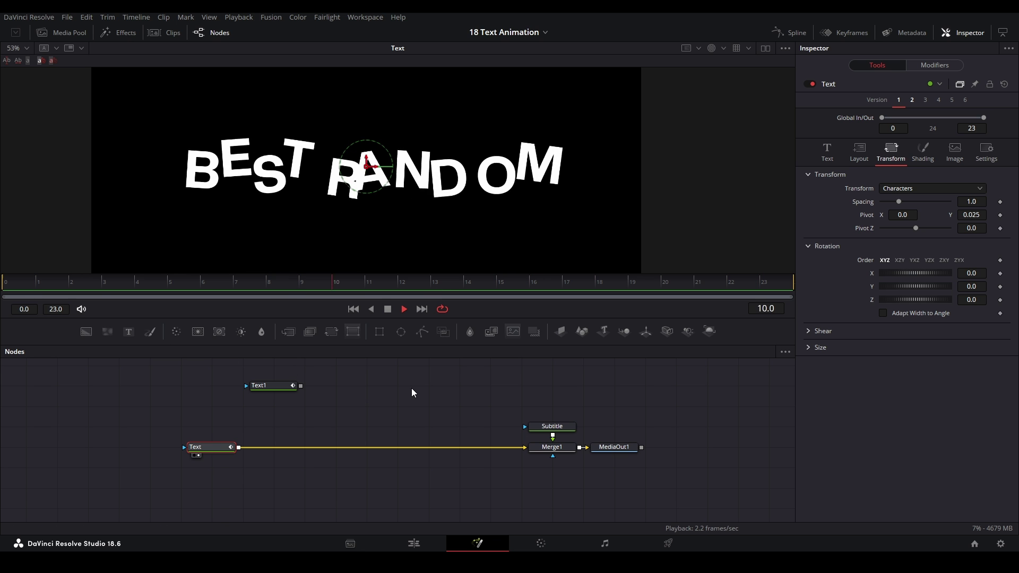
{"action": "scroll", "coordinate": [547, 196], "scroll_direction": "down", "scroll_amount": 2}
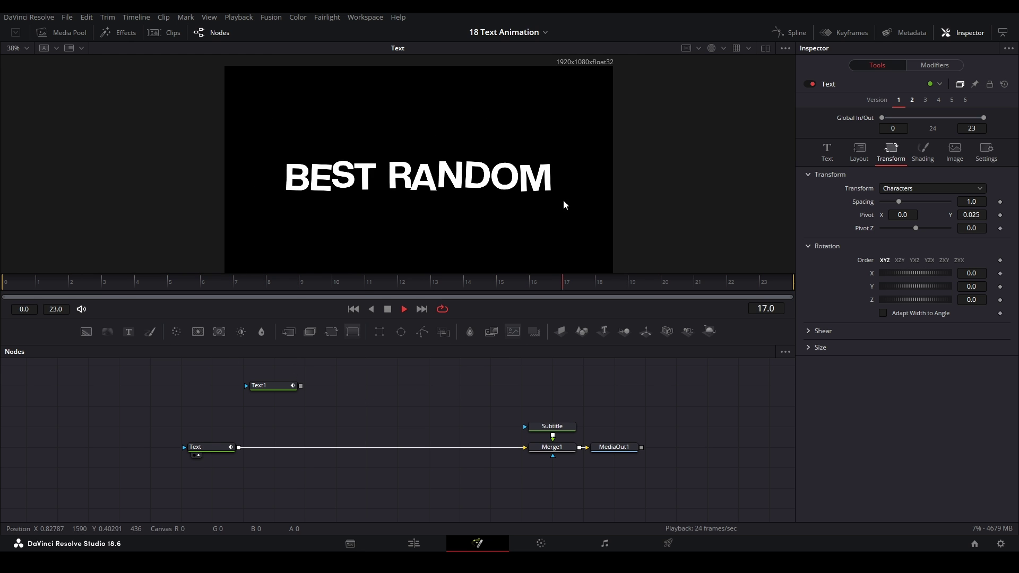
{"action": "key", "text": "space"}
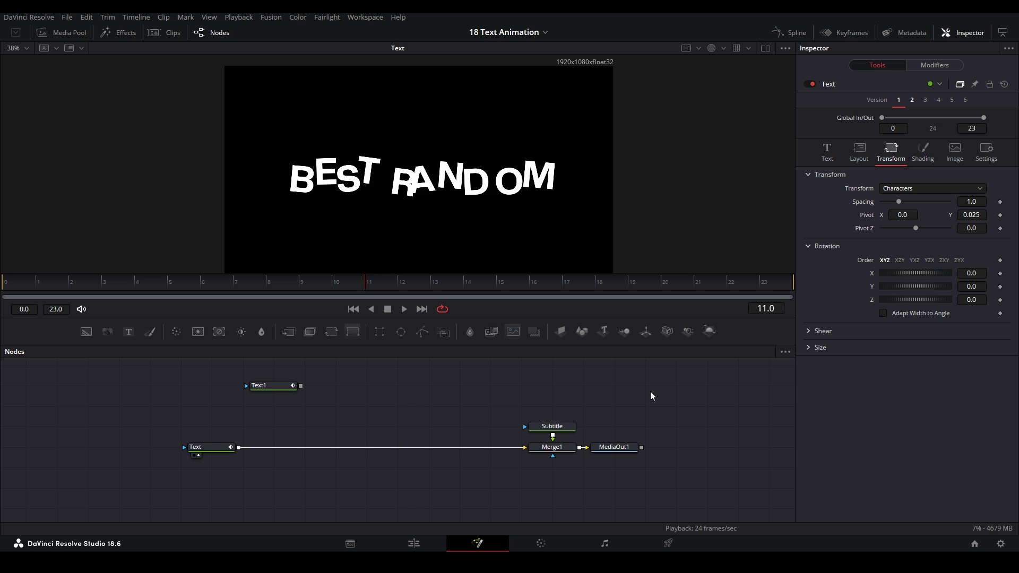